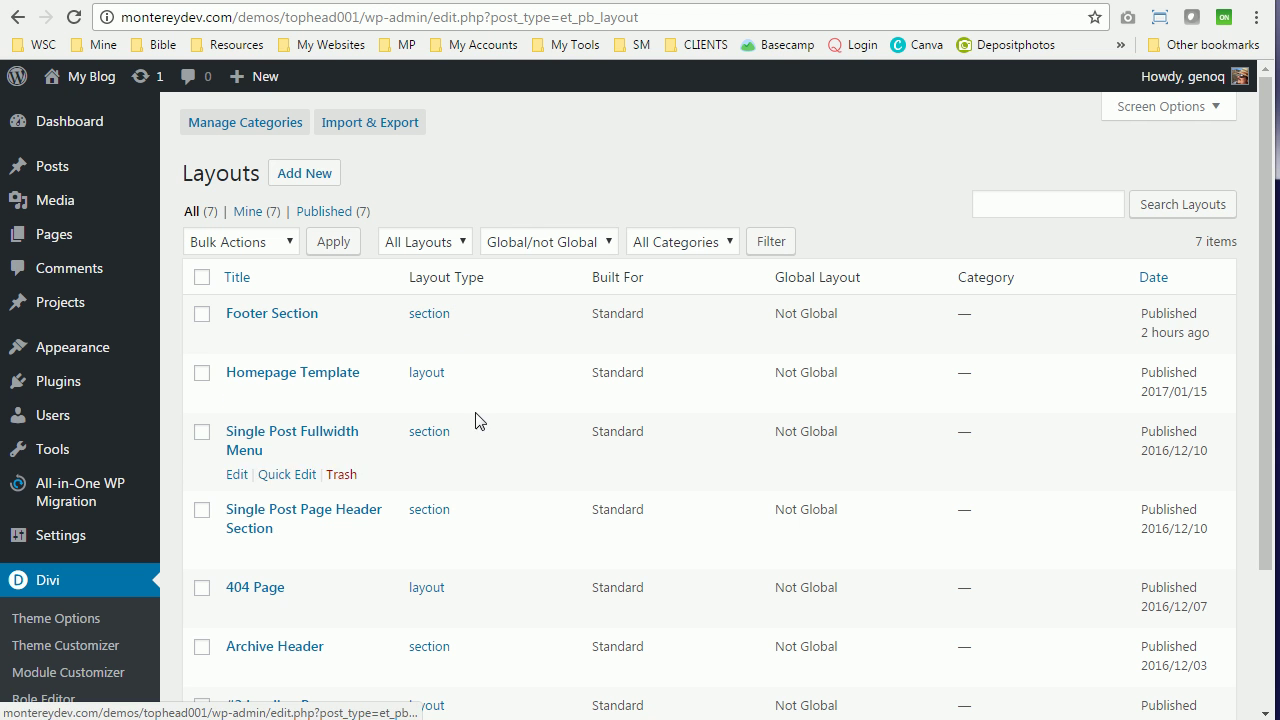
Step: Create a new Divi library template named "Footer Section" with the template type Section
{"action": "left_click", "coordinate": [308, 177]}
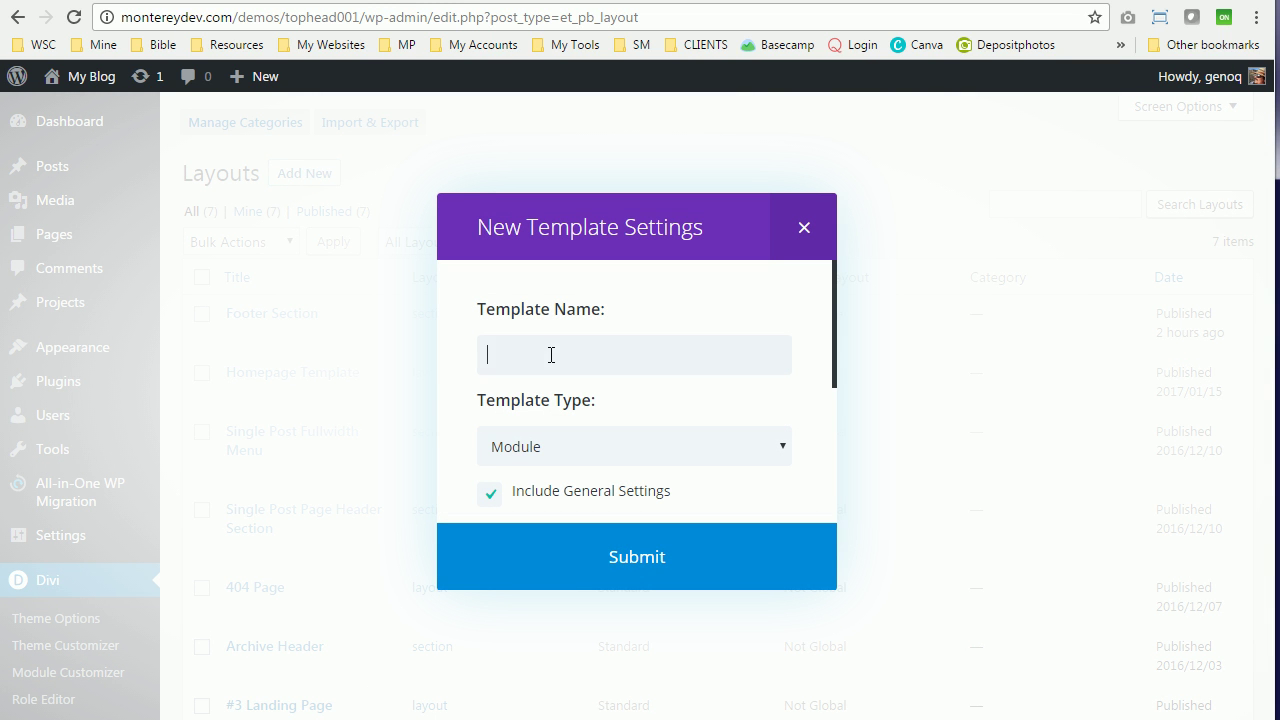
{"action": "type", "text": "Footer Section"}
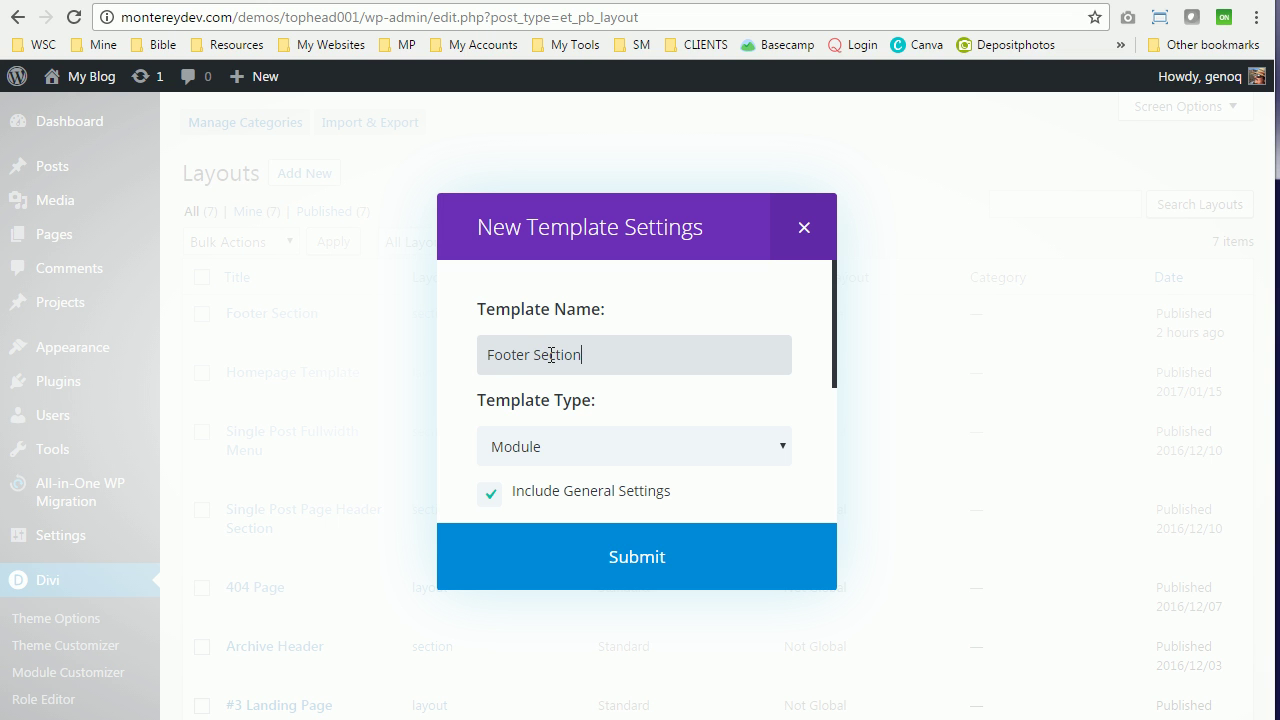
{"action": "scroll", "coordinate": [630, 340], "scroll_direction": "down", "scroll_amount": 2}
{"action": "scroll", "coordinate": [620, 360], "scroll_direction": "up", "scroll_amount": 1}
{"action": "left_click", "coordinate": [600, 347]}
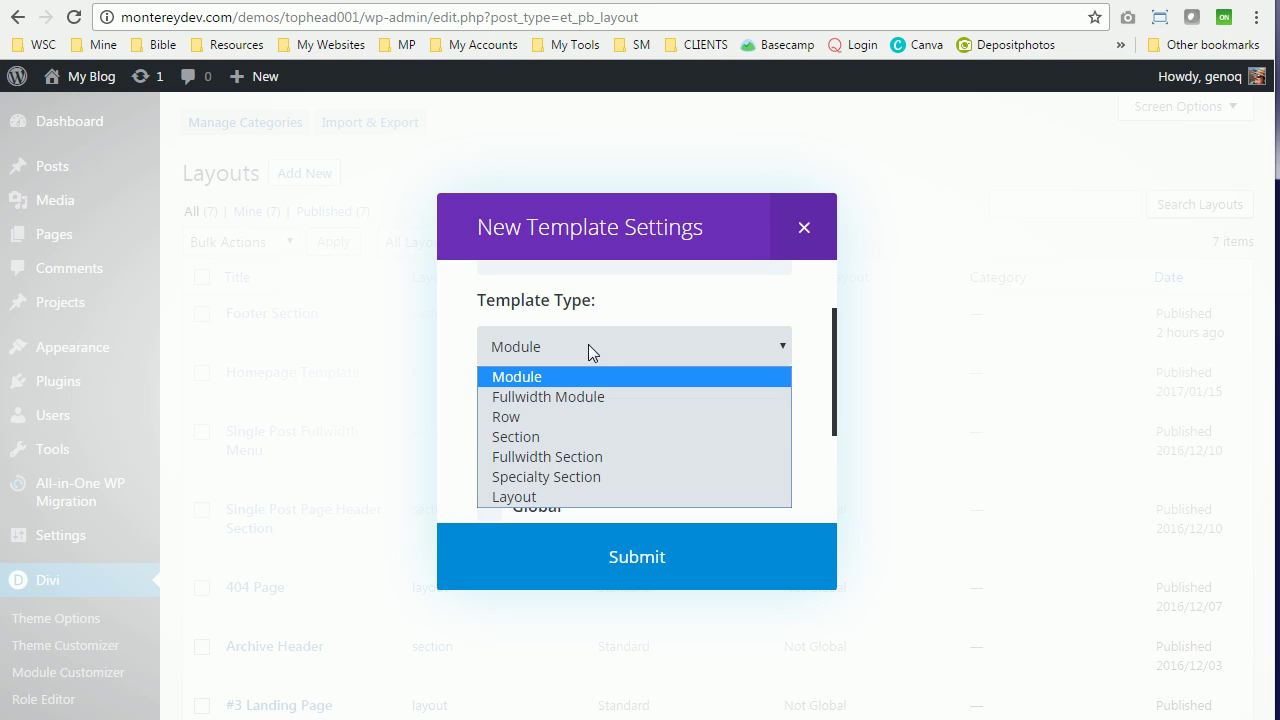
{"action": "left_click", "coordinate": [546, 440]}
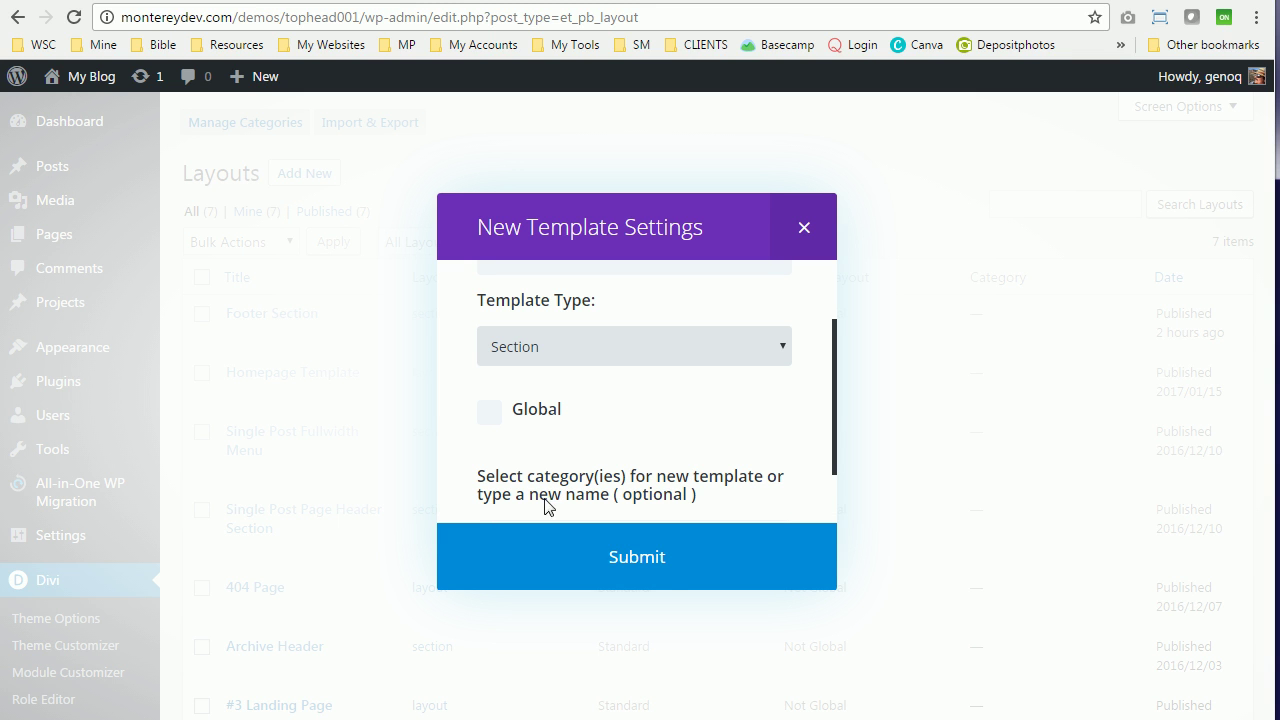
{"action": "left_click", "coordinate": [662, 571]}
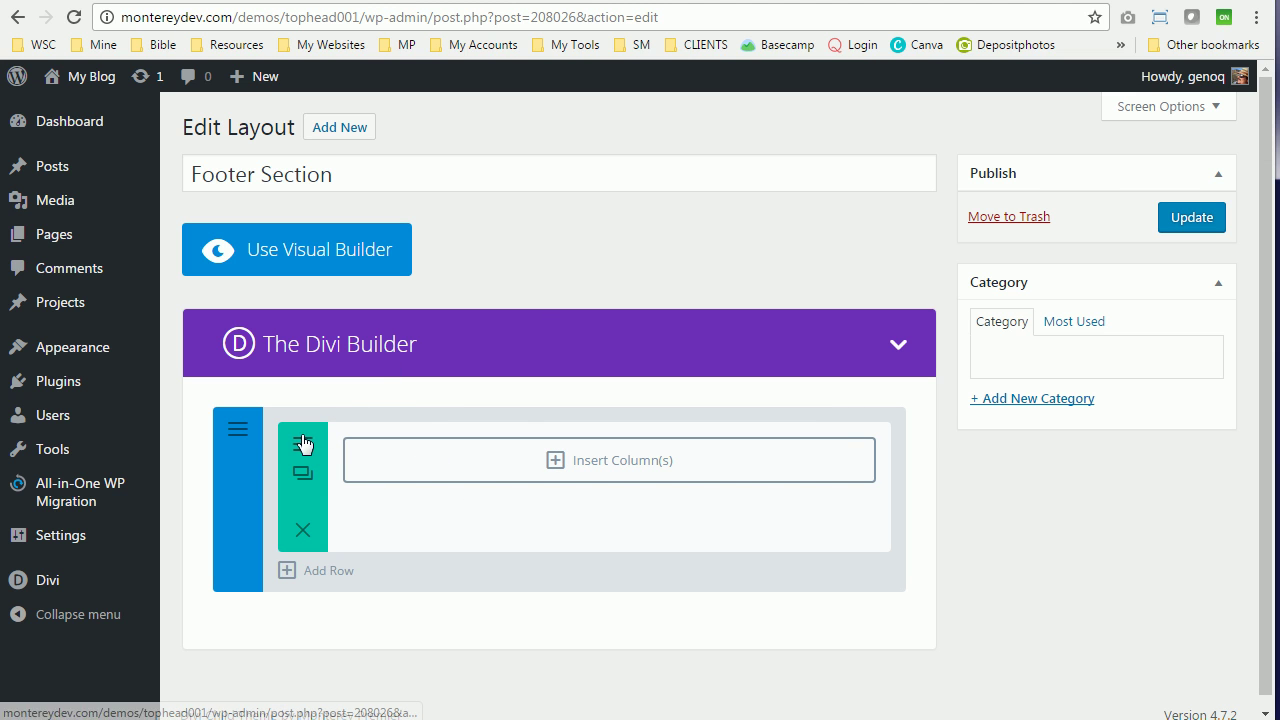
Step: Duplicate the empty row in the section and give the first row four equal columns
{"action": "left_click", "coordinate": [304, 479]}
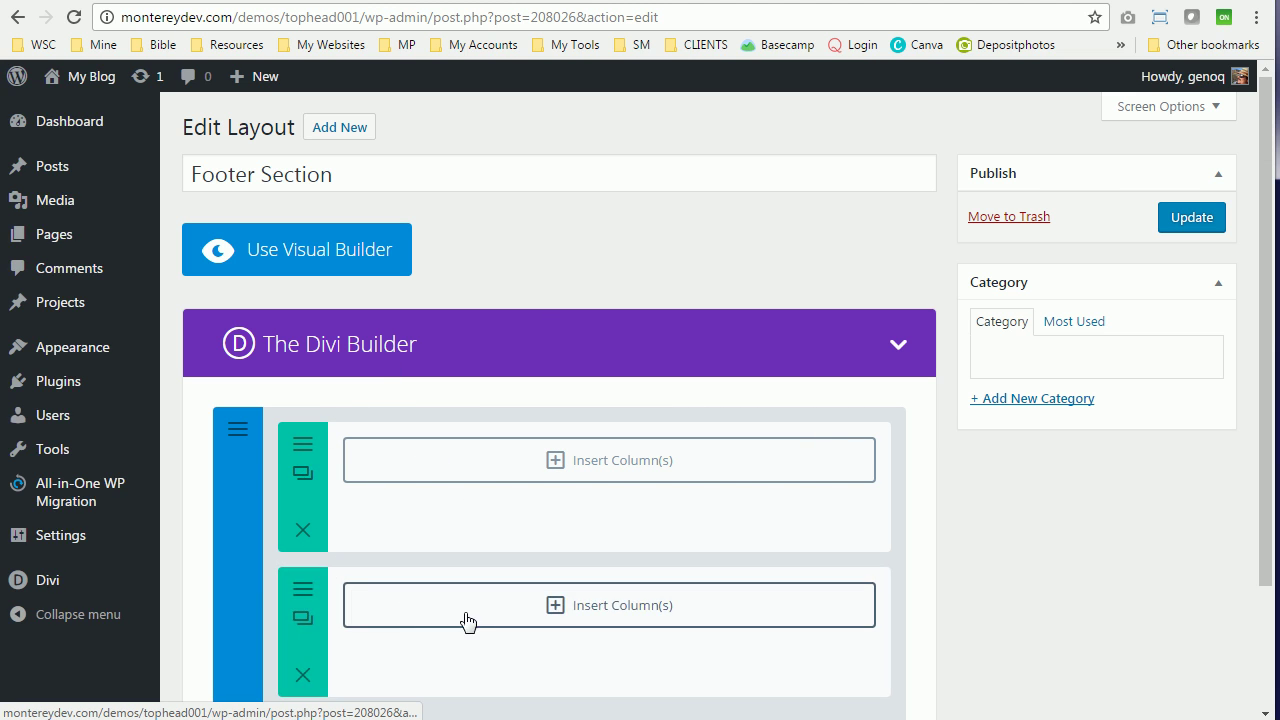
{"action": "left_click", "coordinate": [603, 466]}
{"action": "left_click", "coordinate": [280, 514]}
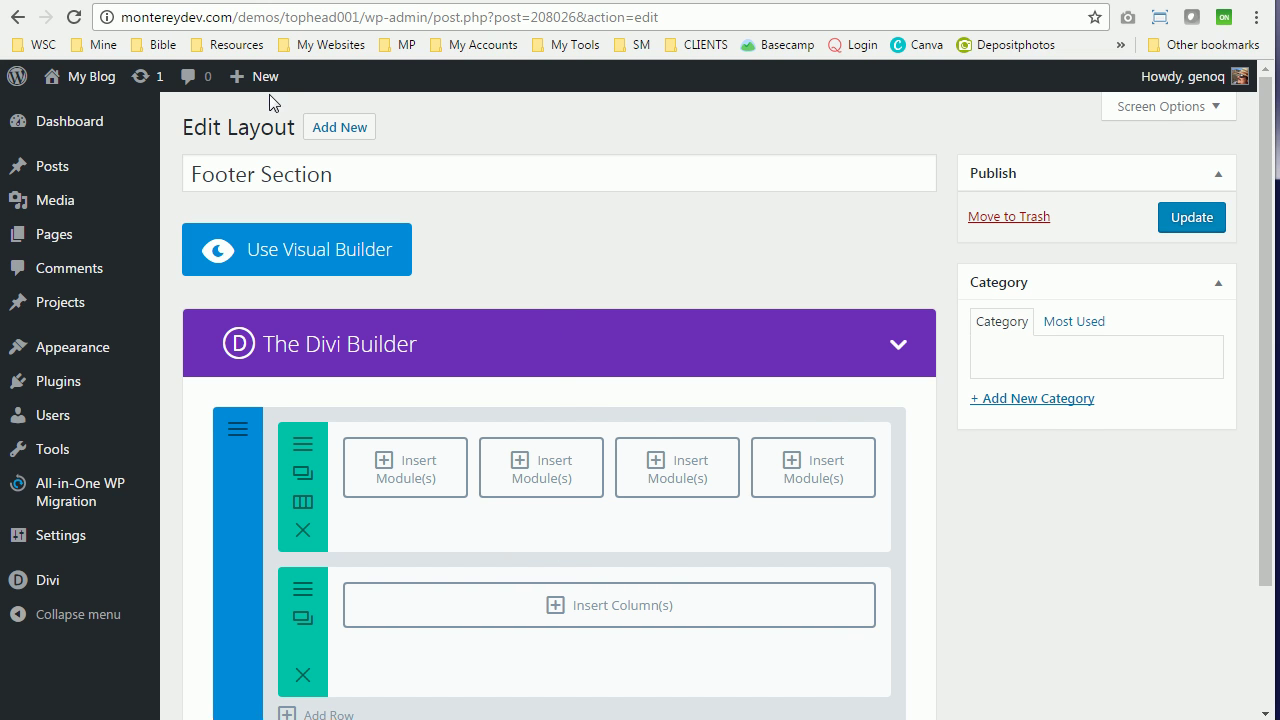
Step: Switch to the finished Footer Section layout and examine its rows and modules from the opening Text module to the Map row
{"action": "scroll", "coordinate": [449, 408], "scroll_direction": "down", "scroll_amount": 3}
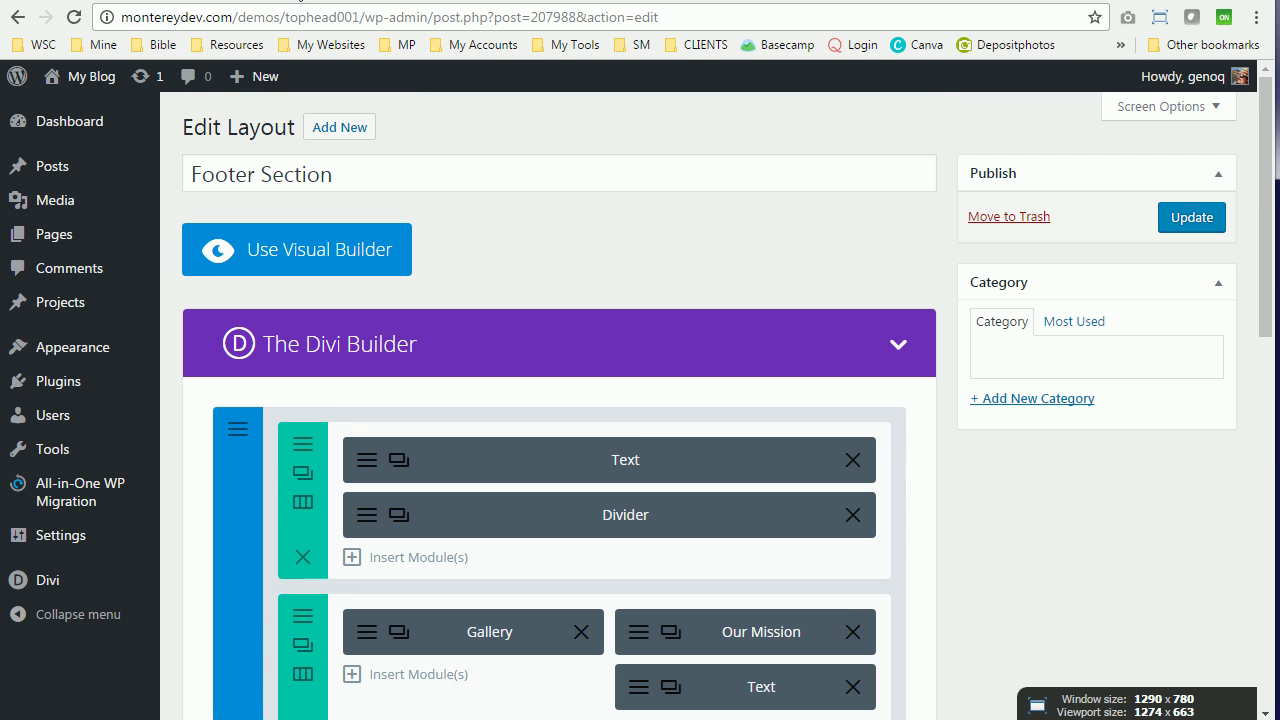
{"action": "scroll", "coordinate": [1017, 522], "scroll_direction": "down", "scroll_amount": 1}
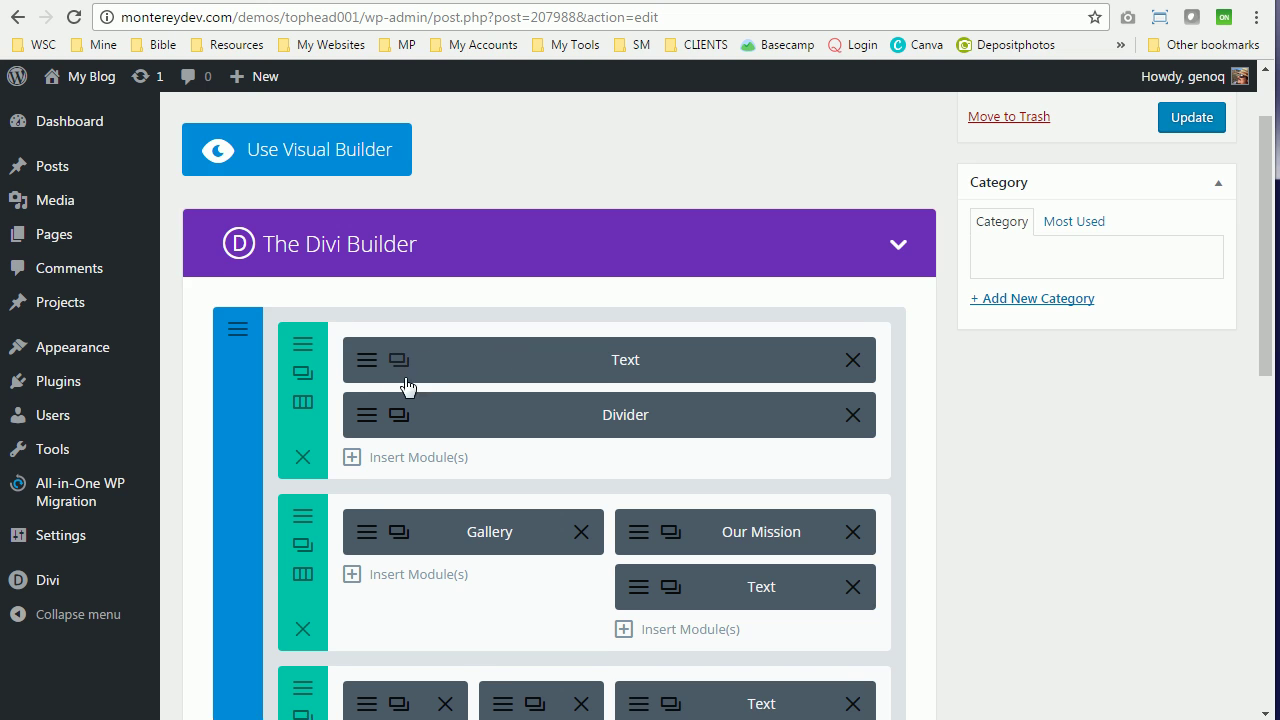
{"action": "scroll", "coordinate": [375, 397], "scroll_direction": "down", "scroll_amount": 2}
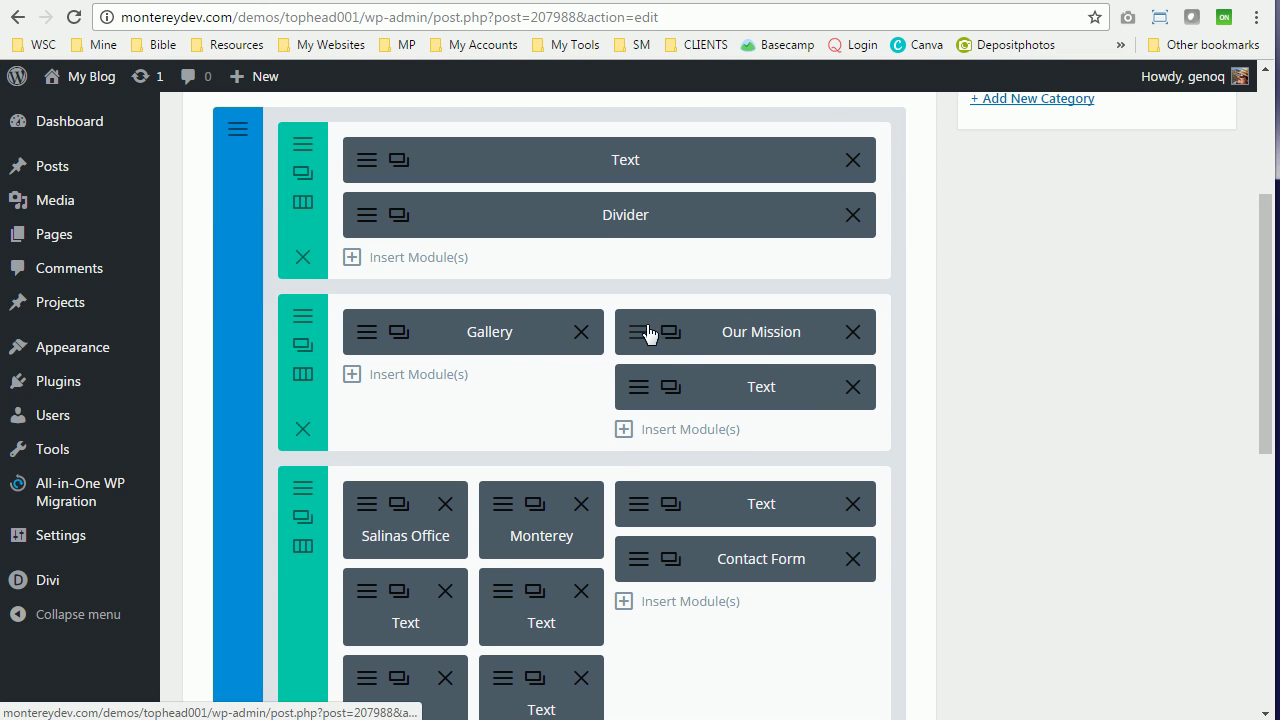
{"action": "scroll", "coordinate": [712, 392], "scroll_direction": "down", "scroll_amount": 2}
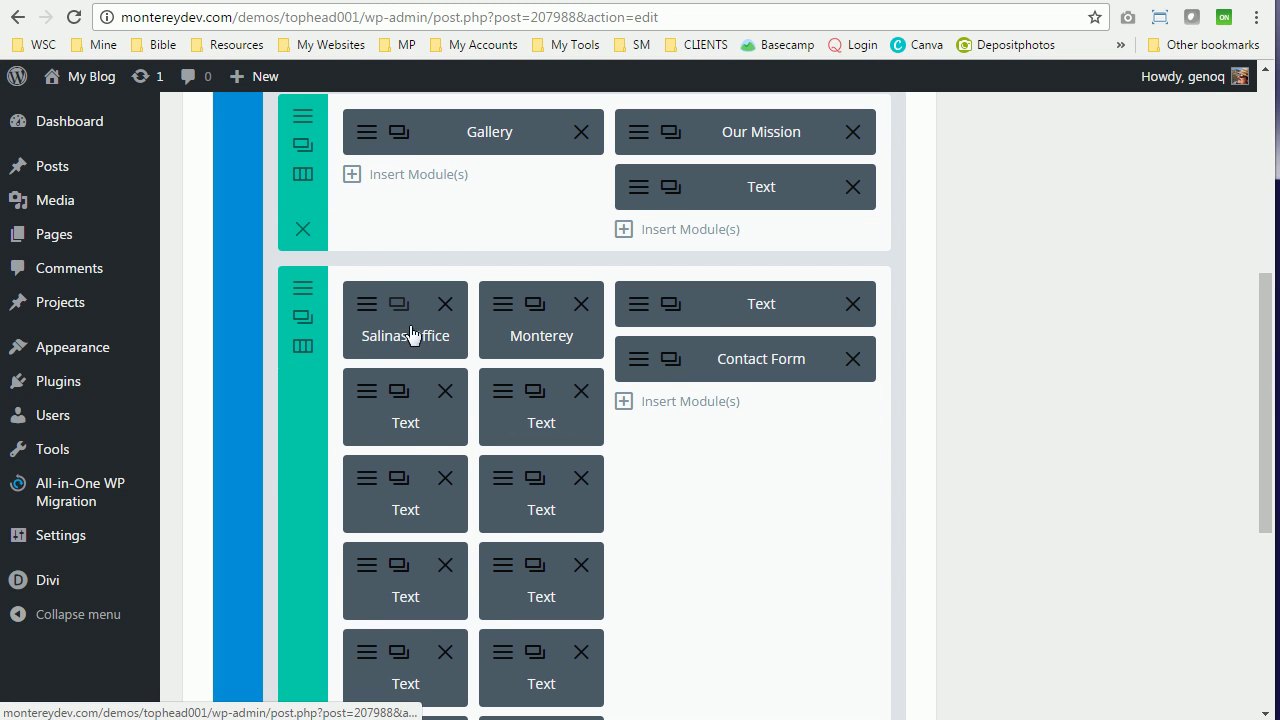
{"action": "scroll", "coordinate": [380, 420], "scroll_direction": "down", "scroll_amount": 1}
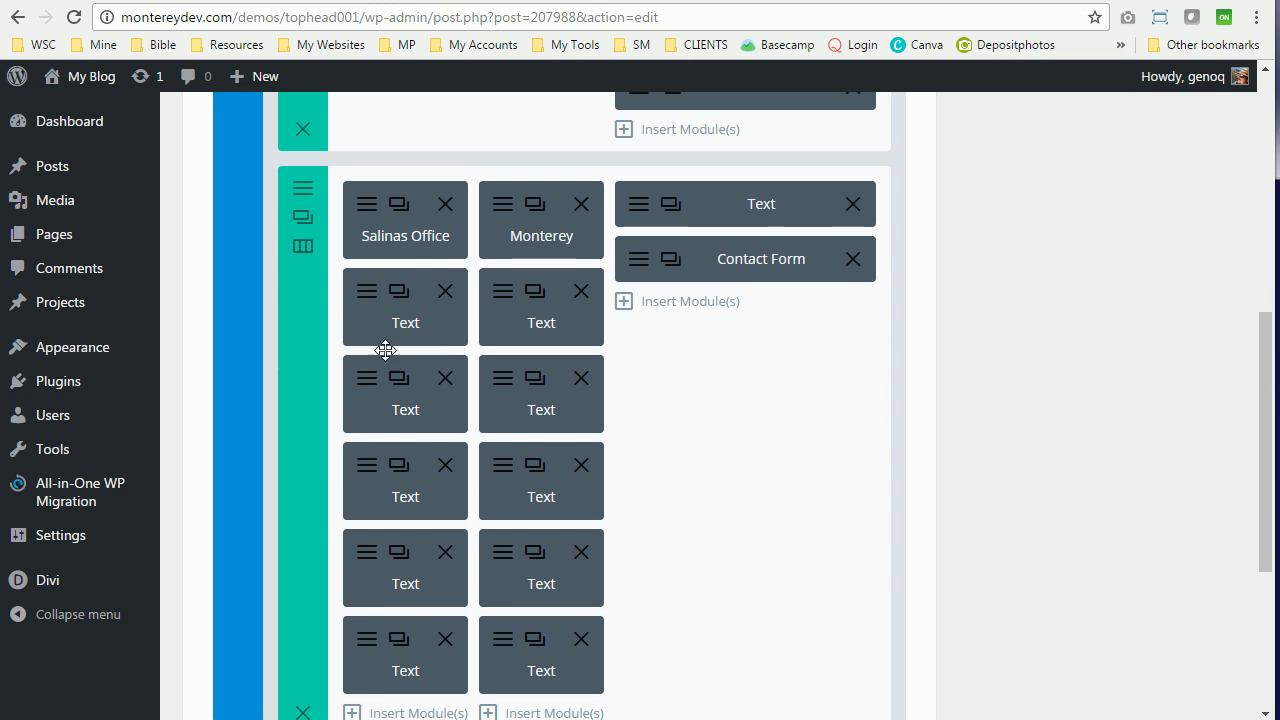
{"action": "scroll", "coordinate": [405, 565], "scroll_direction": "down", "scroll_amount": 2}
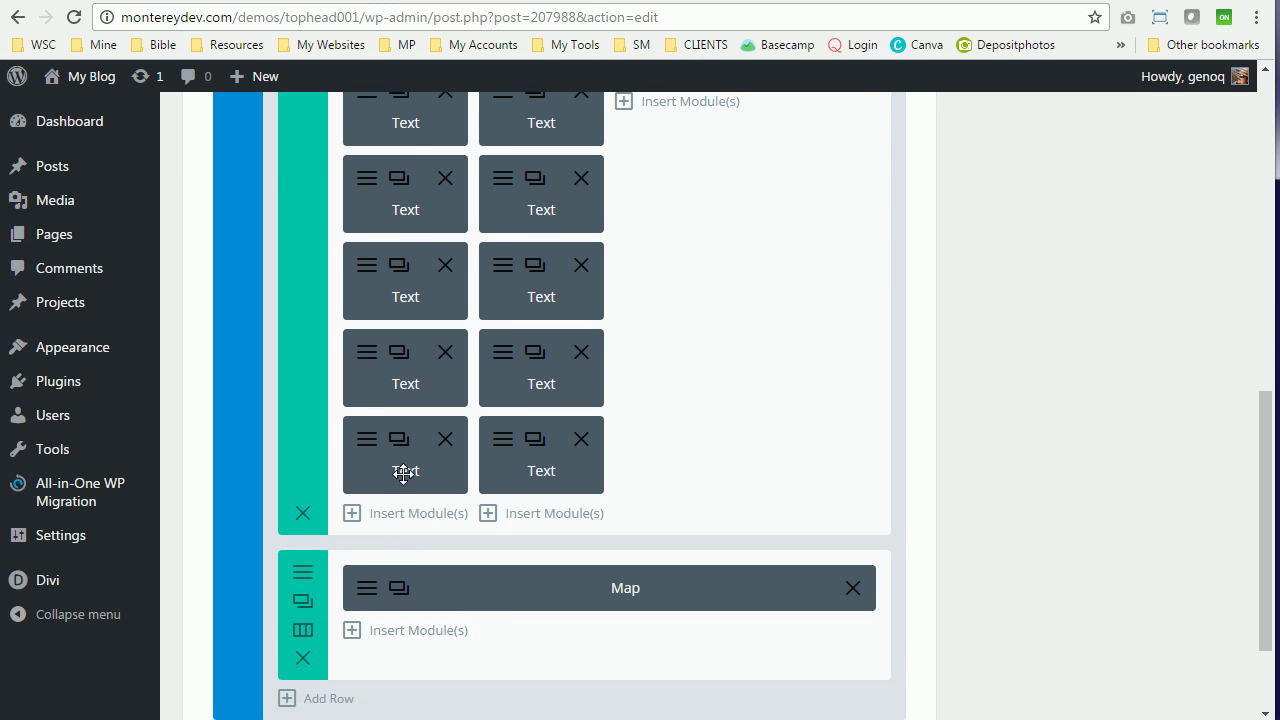
{"action": "scroll", "coordinate": [403, 471], "scroll_direction": "up", "scroll_amount": 1}
{"action": "scroll", "coordinate": [648, 408], "scroll_direction": "up", "scroll_amount": 1}
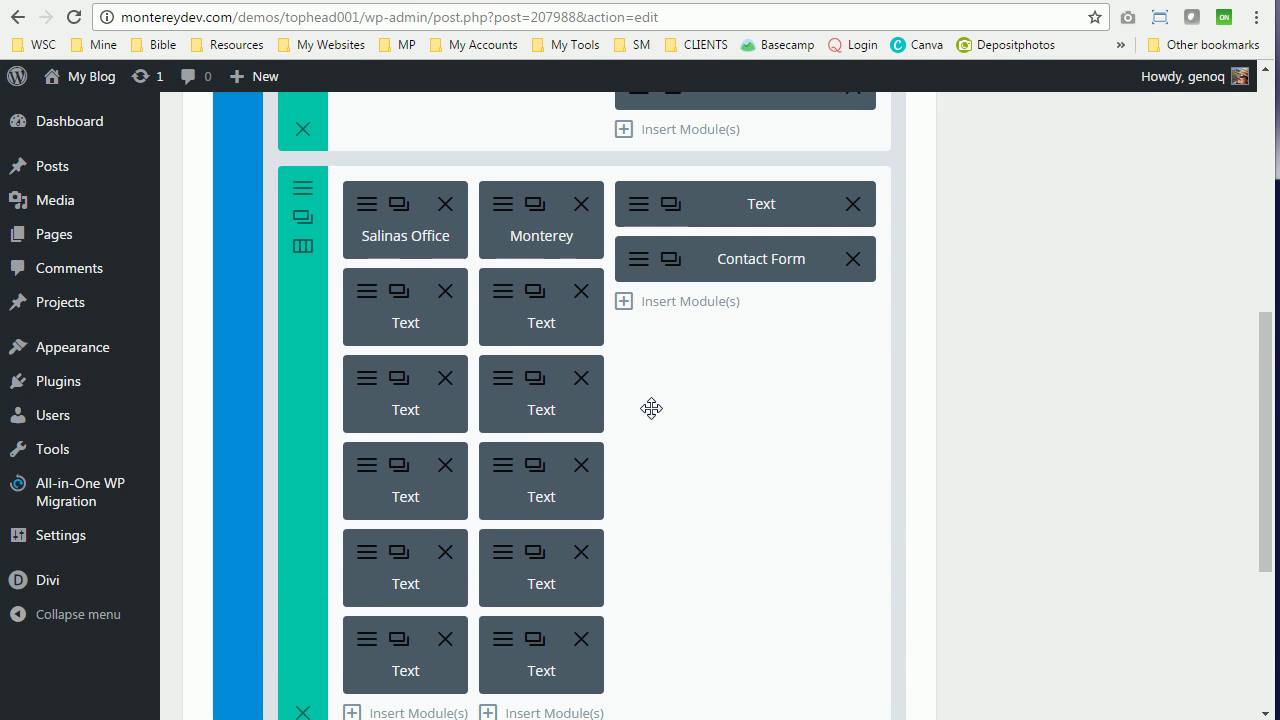
{"action": "scroll", "coordinate": [720, 400], "scroll_direction": "down", "scroll_amount": 4}
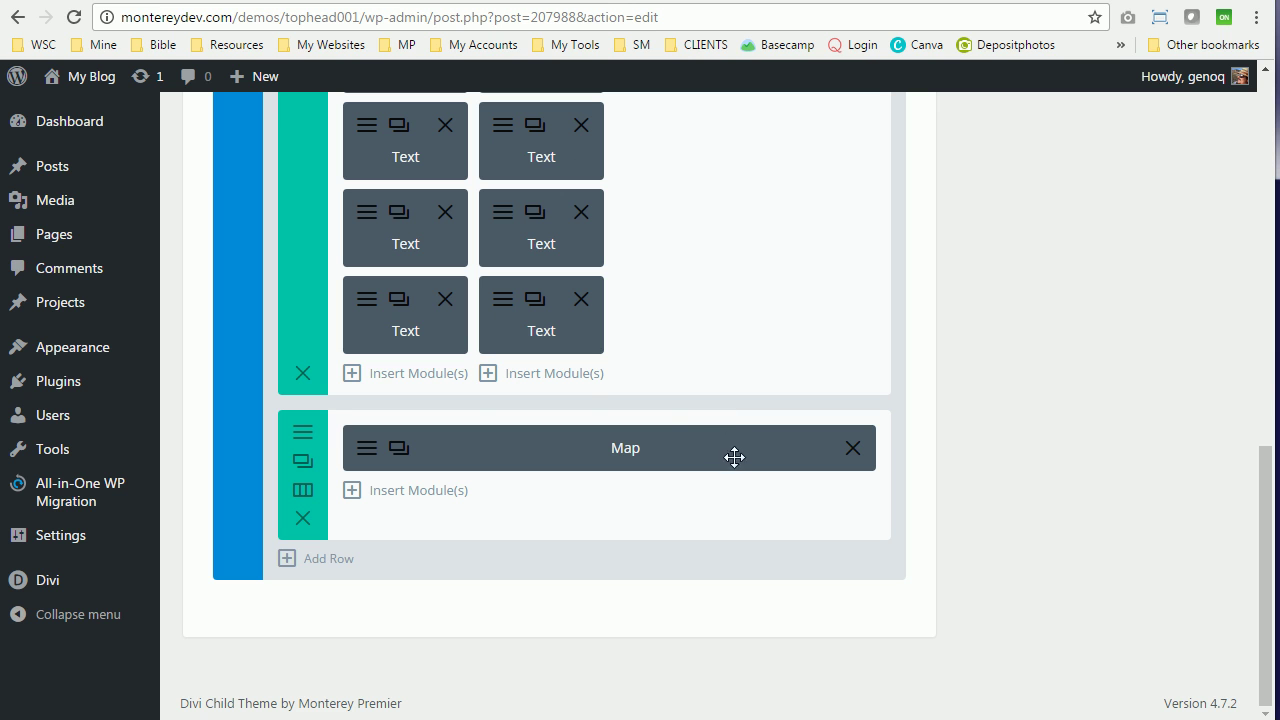
Step: Review the full-width and gutter width settings of the row containing the Map module, then save and exit them
{"action": "left_click", "coordinate": [305, 434]}
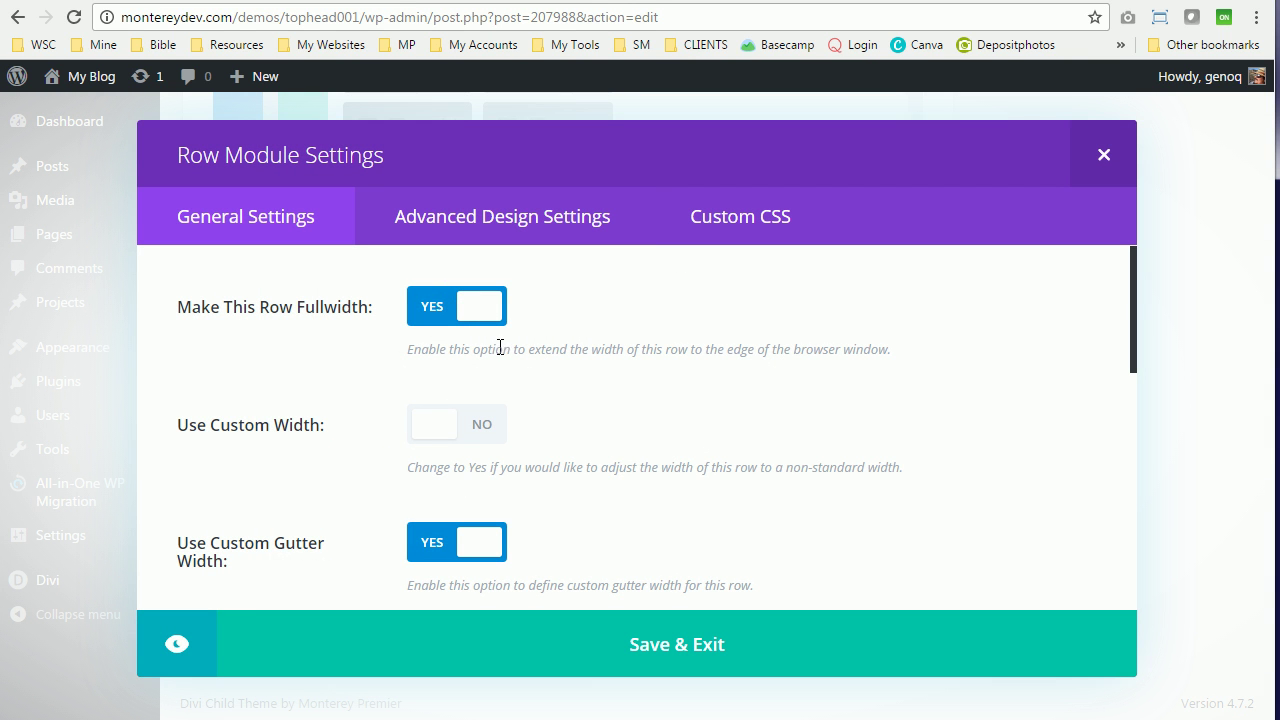
{"action": "scroll", "coordinate": [665, 463], "scroll_direction": "down", "scroll_amount": 1}
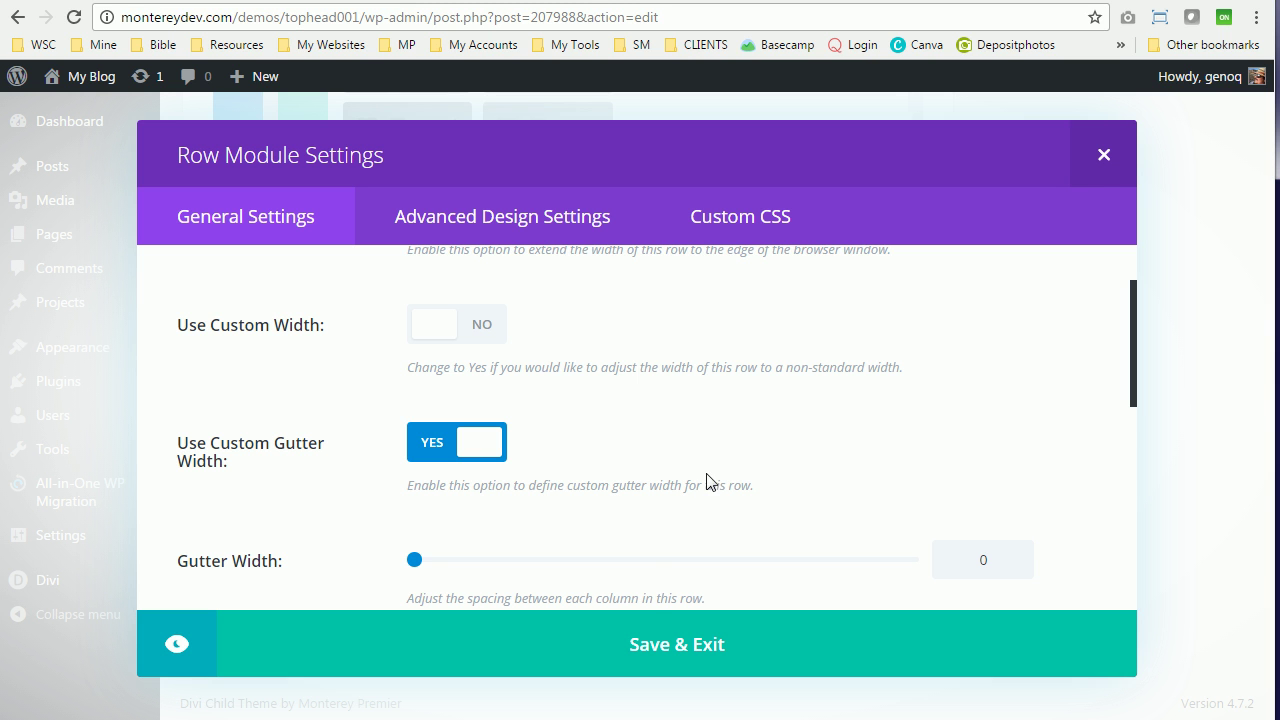
{"action": "left_click", "coordinate": [670, 645]}
Step: Update the finished Footer Section layout to save it
{"action": "scroll", "coordinate": [797, 503], "scroll_direction": "up", "scroll_amount": 1}
{"action": "scroll", "coordinate": [797, 503], "scroll_direction": "up", "scroll_amount": 10}
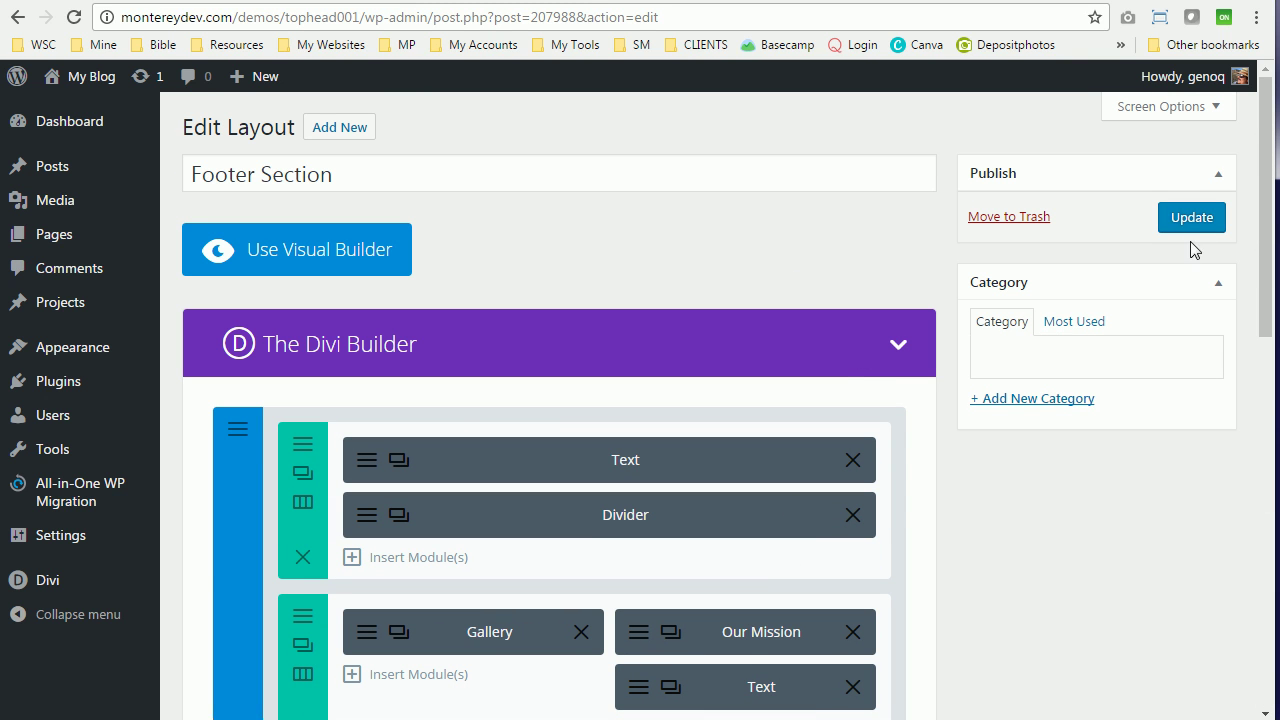
{"action": "left_click", "coordinate": [1190, 218]}
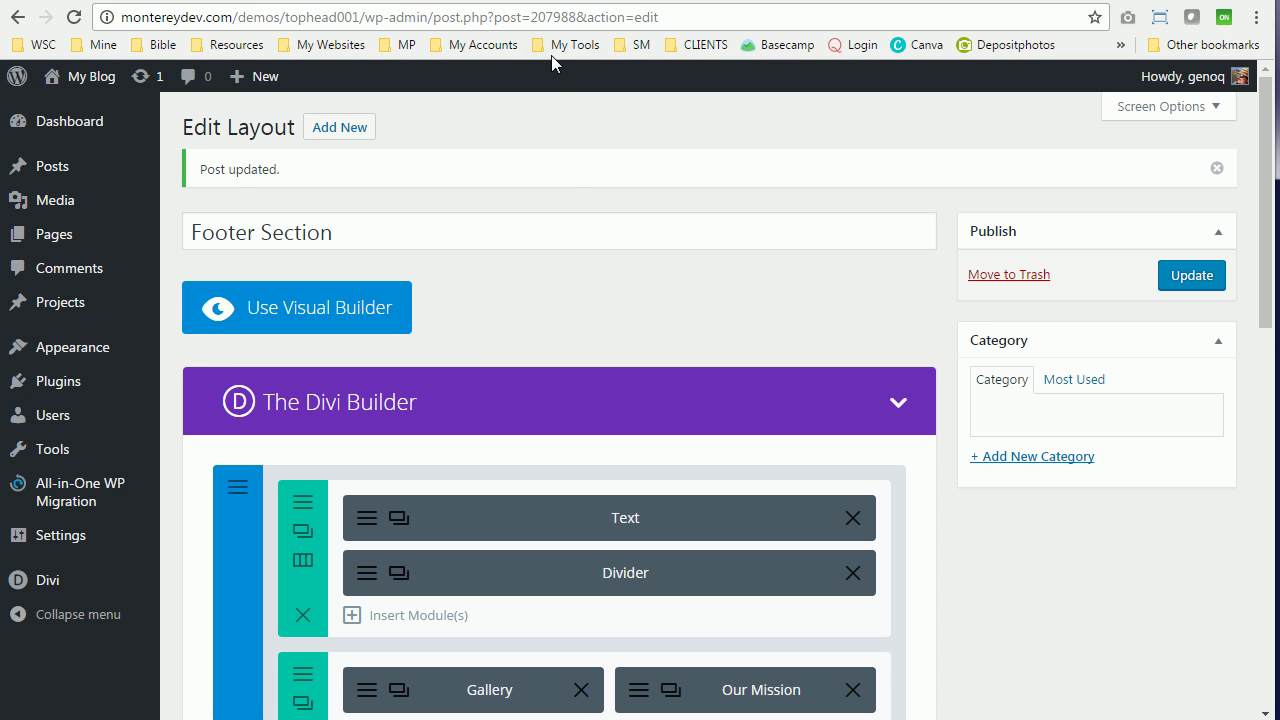
Step: Copy only the post ID 207988 from the layout's web address
{"action": "left_click", "coordinate": [579, 20]}
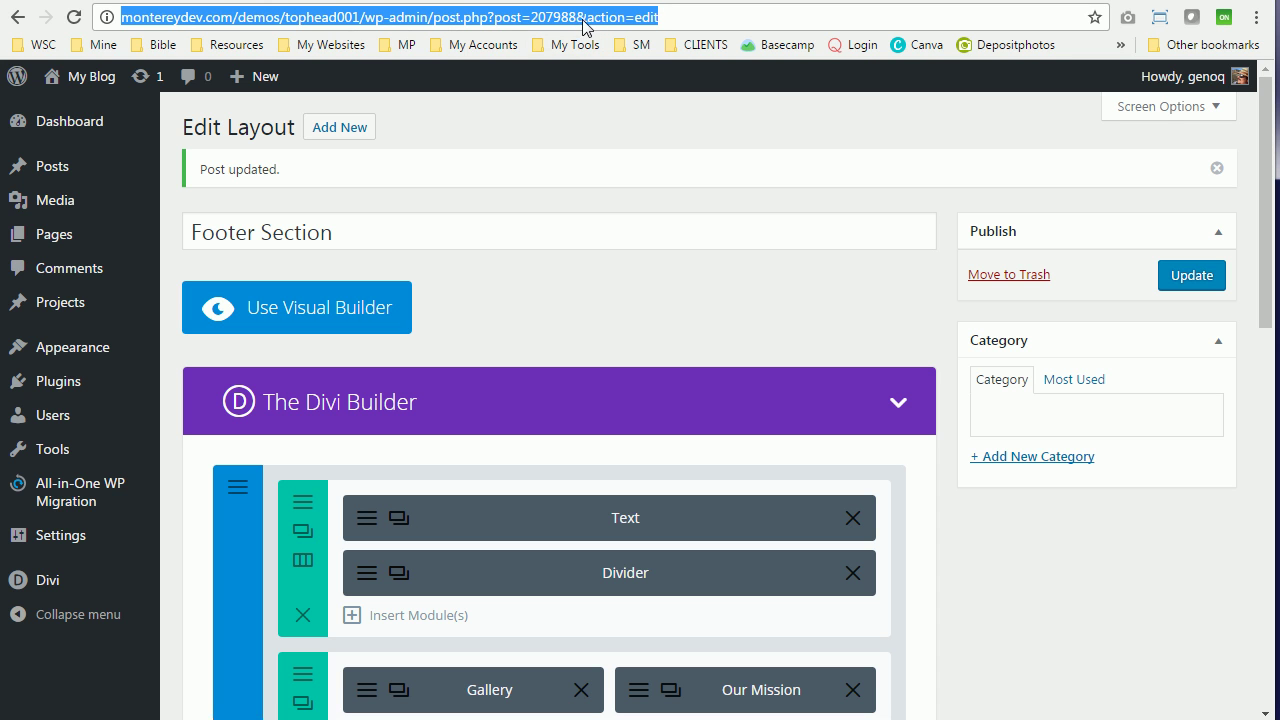
{"action": "left_click", "coordinate": [669, 16]}
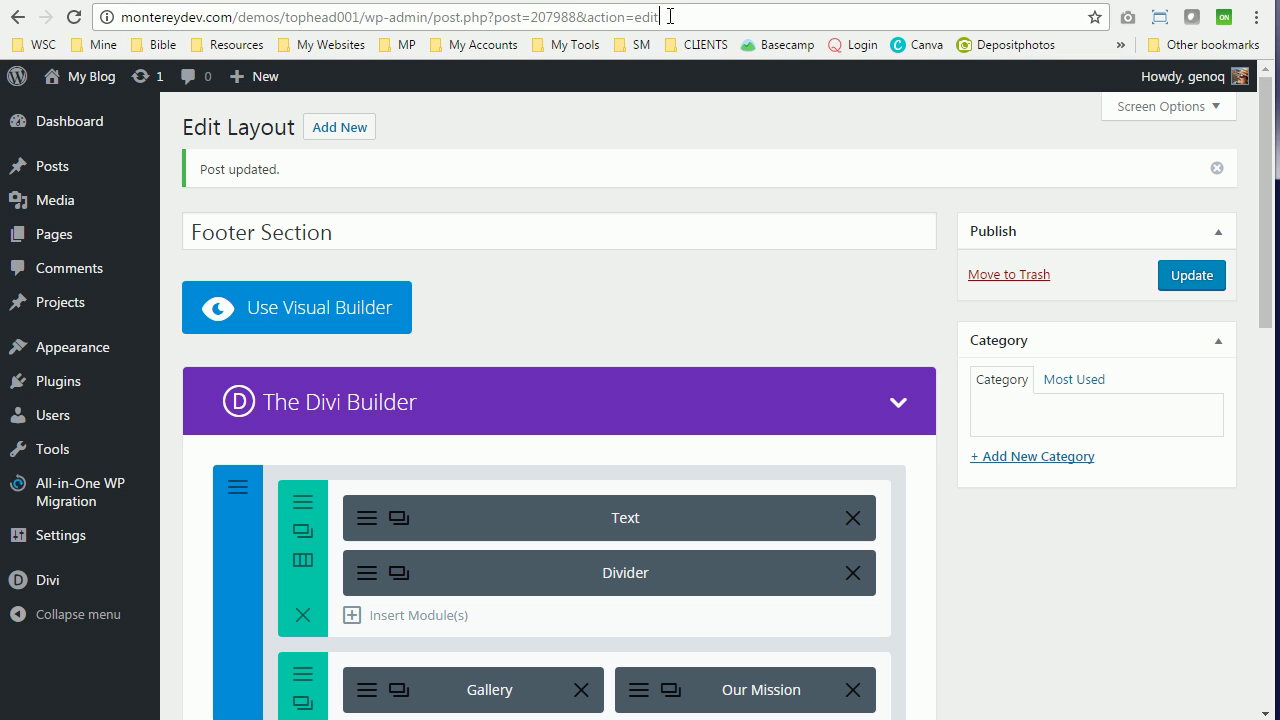
{"action": "double_click", "coordinate": [576, 16]}
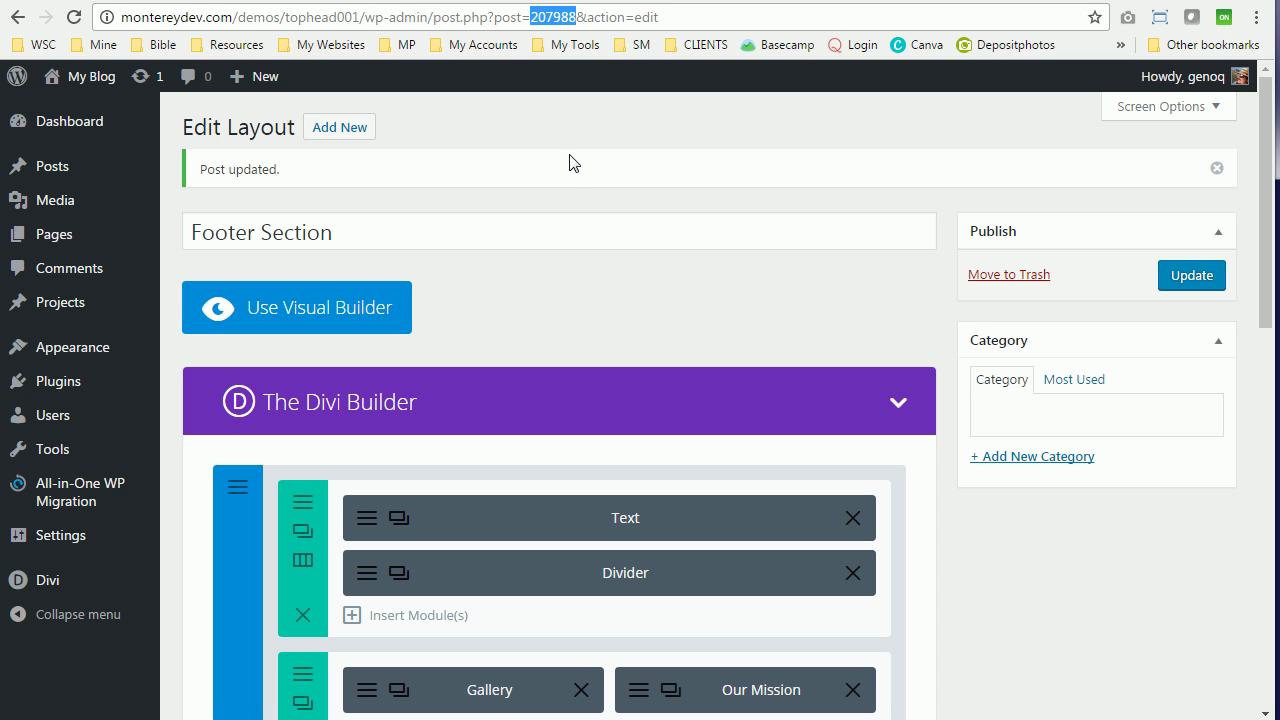
{"action": "right_click", "coordinate": [553, 24]}
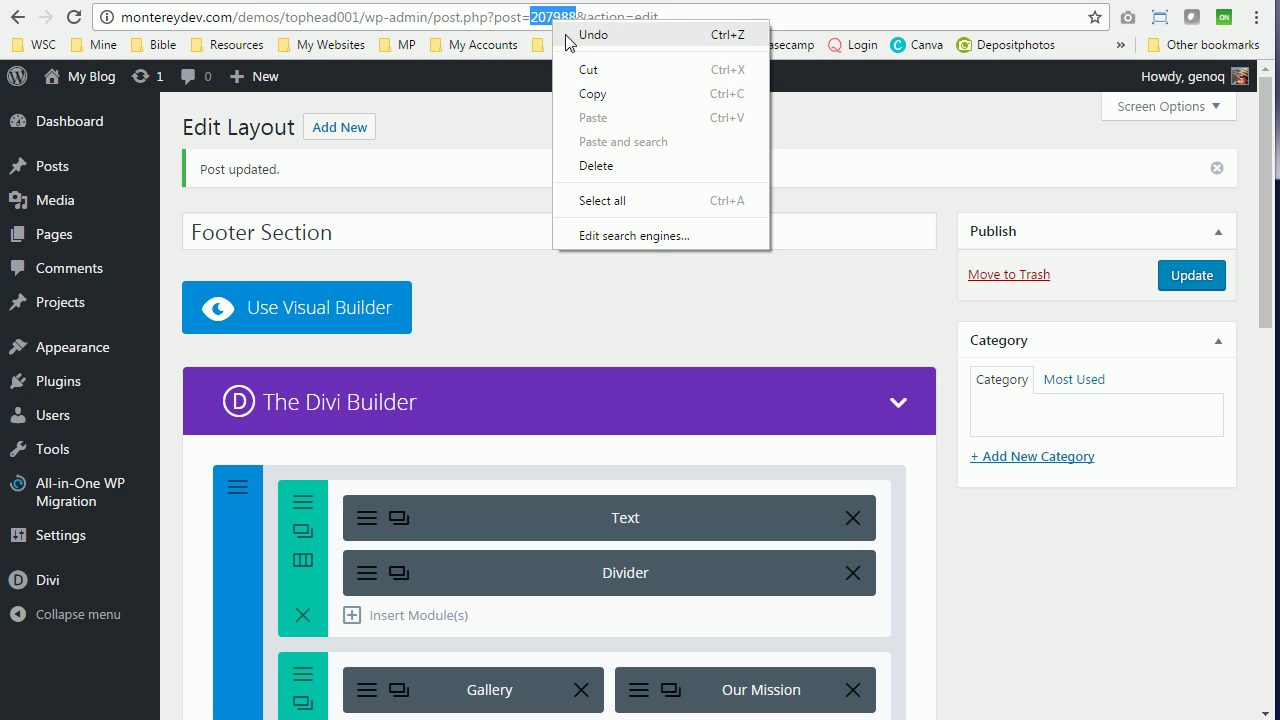
{"action": "left_click", "coordinate": [594, 94]}
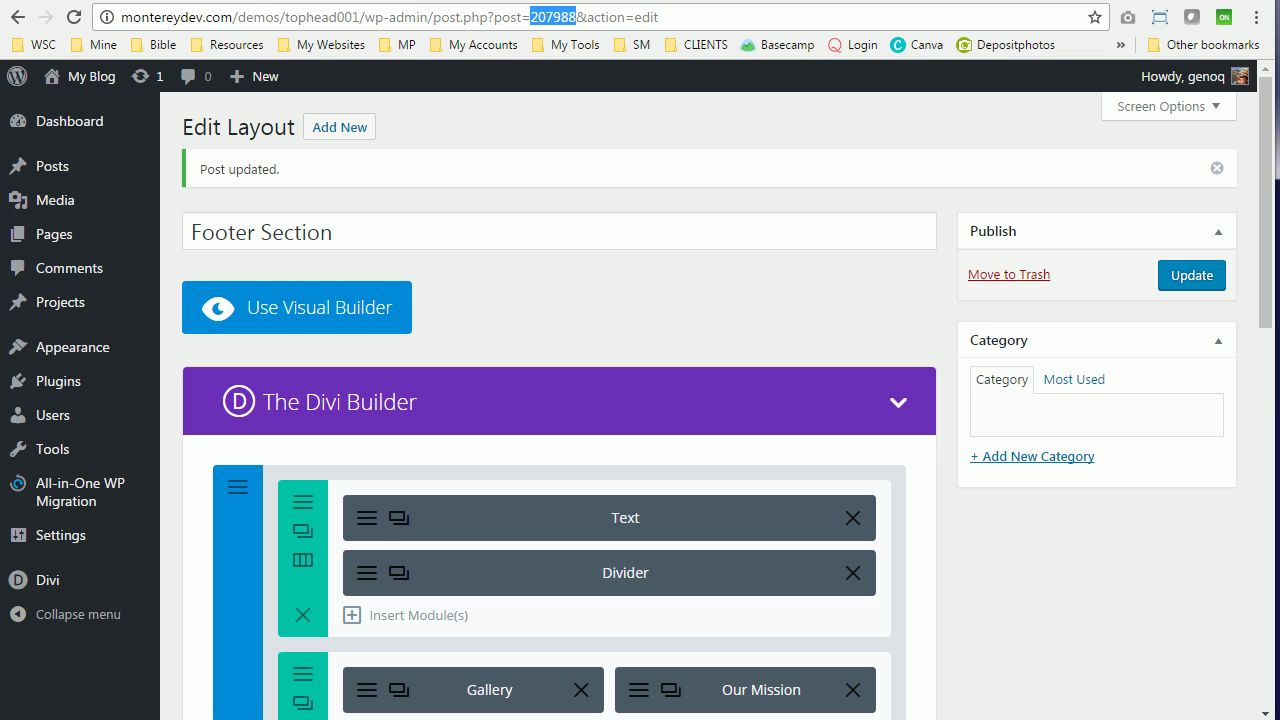
Step: Paste the copied post ID into a blank Notepad document, then update the Footer Section layout again
{"action": "left_click", "coordinate": [850, 178]}
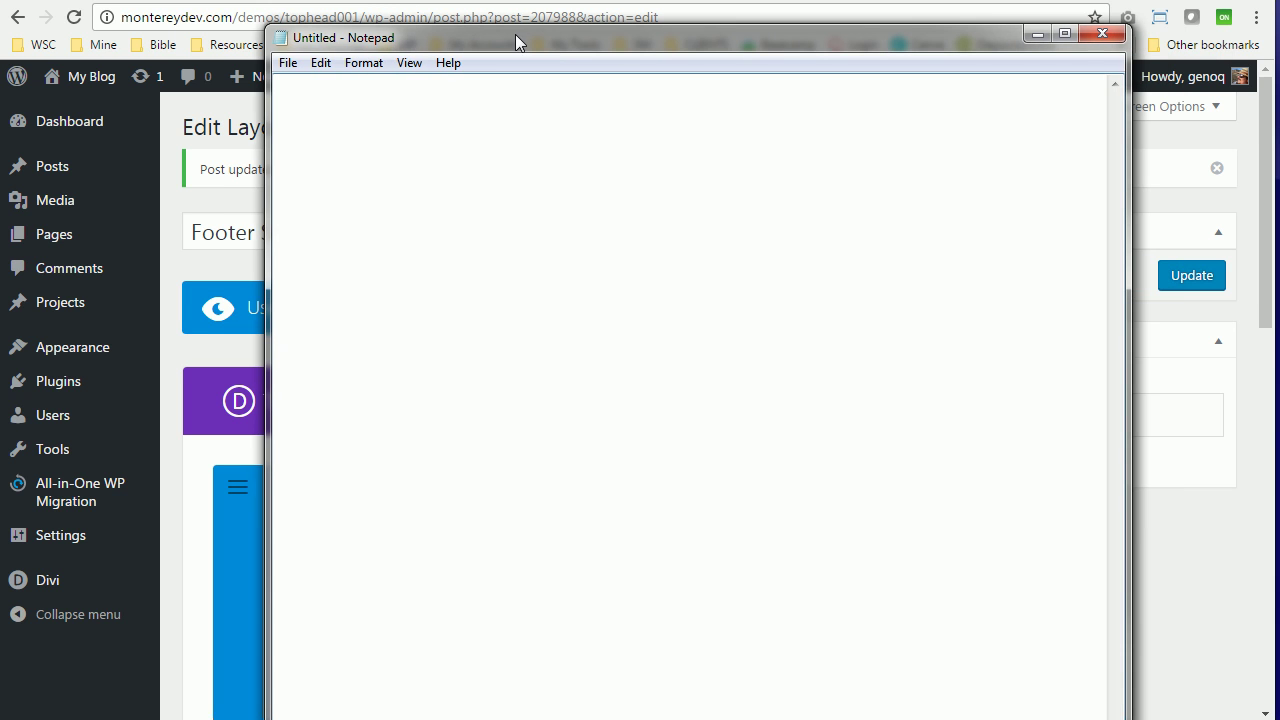
{"action": "key", "text": "ctrl+v"}
{"action": "left_click", "coordinate": [1035, 34]}
{"action": "left_click", "coordinate": [1192, 277]}
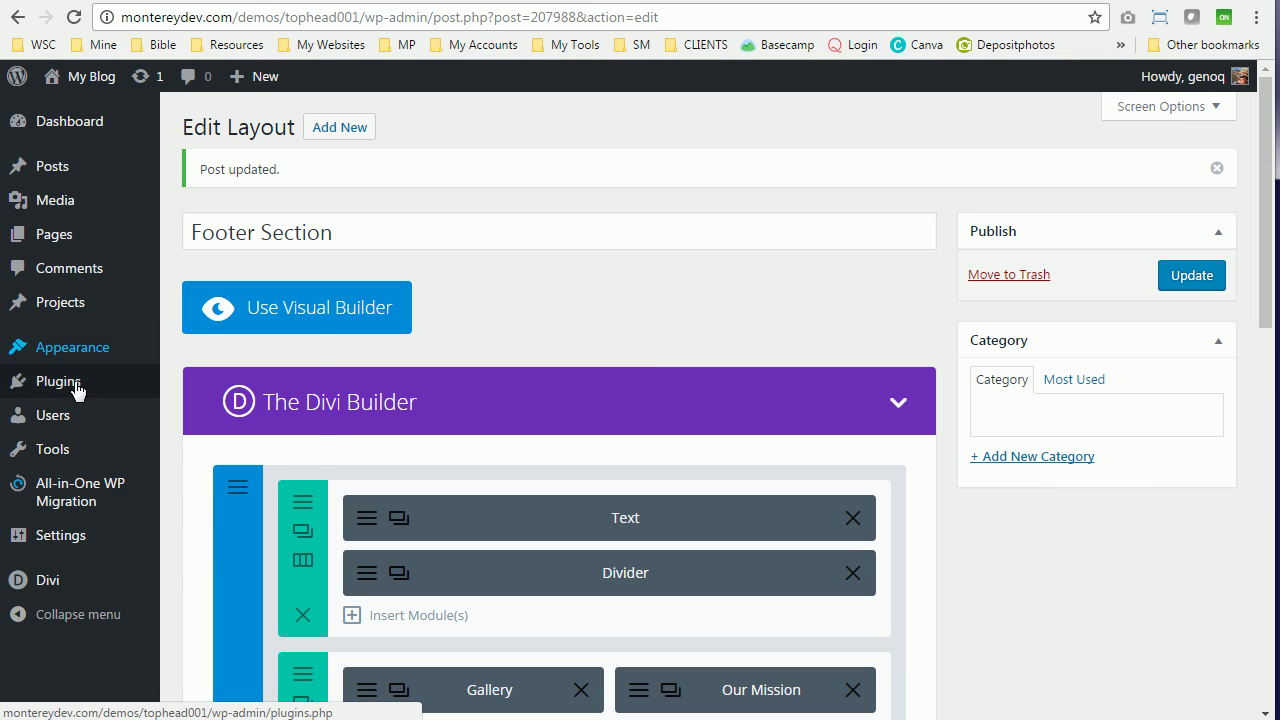
Step: Open the Divi child theme's Theme Footer template (footer.php) in the theme editor
{"action": "mouse_move", "coordinate": [70, 350]}
{"action": "left_click", "coordinate": [197, 496]}
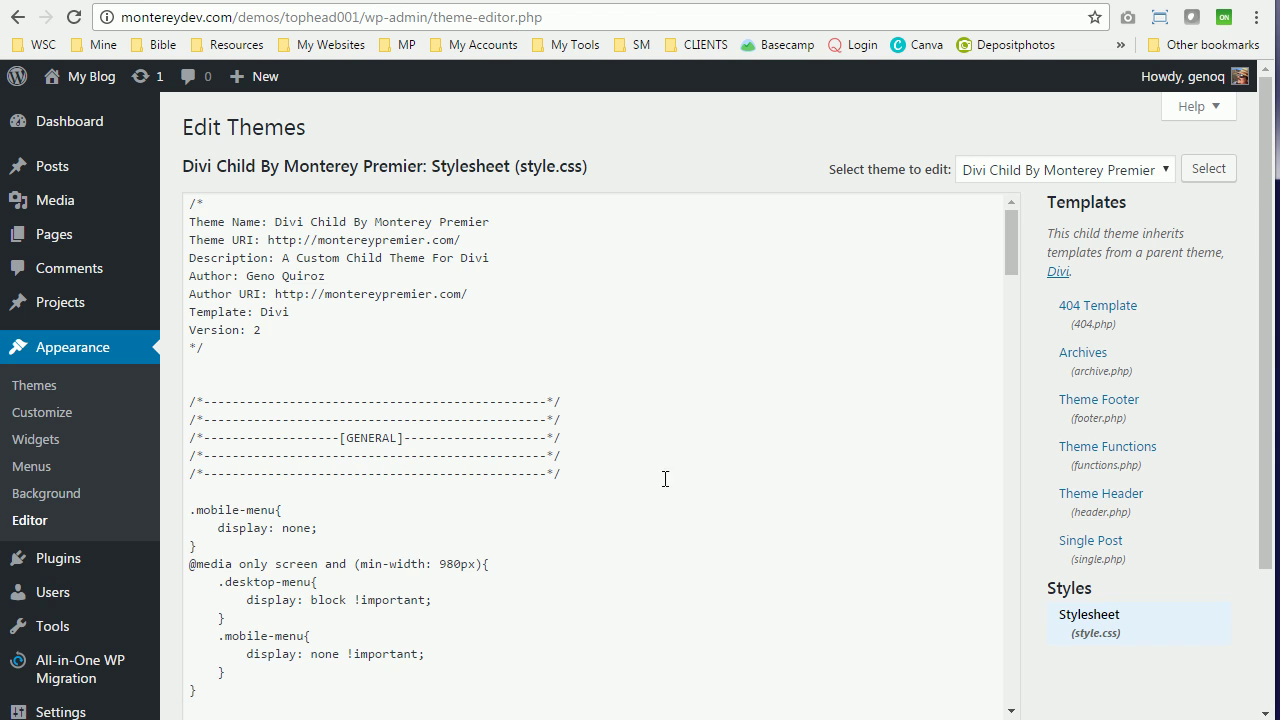
{"action": "left_click", "coordinate": [1099, 405]}
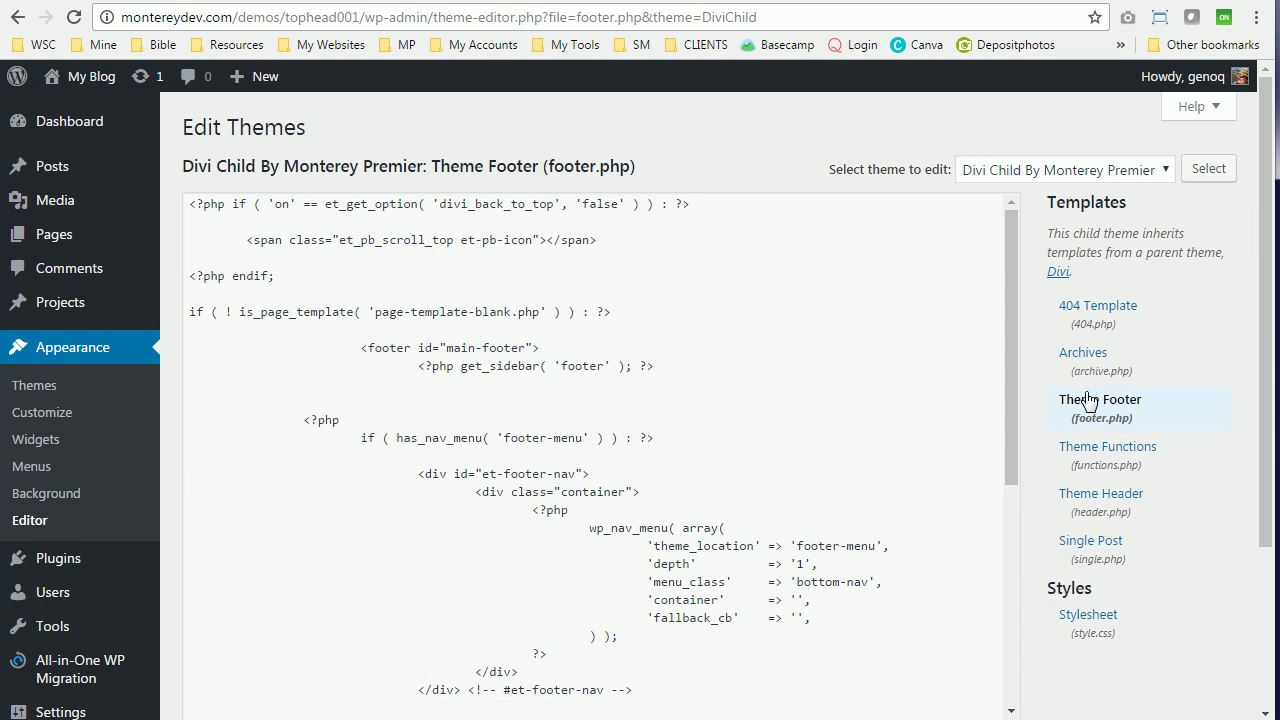
Step: Add a blank line directly after the opening <footer id="main-footer"> tag in footer.php
{"action": "left_click_drag", "start_coordinate": [540, 347], "coordinate": [352, 351]}
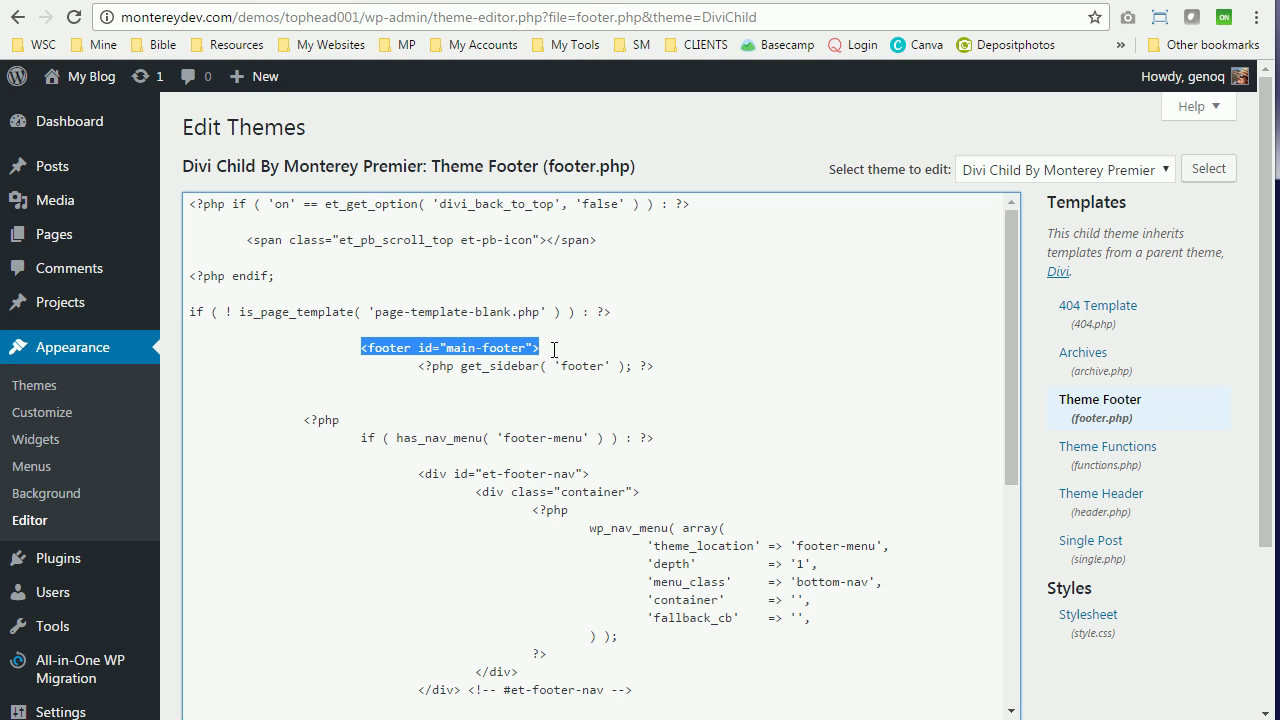
{"action": "left_click", "coordinate": [554, 349]}
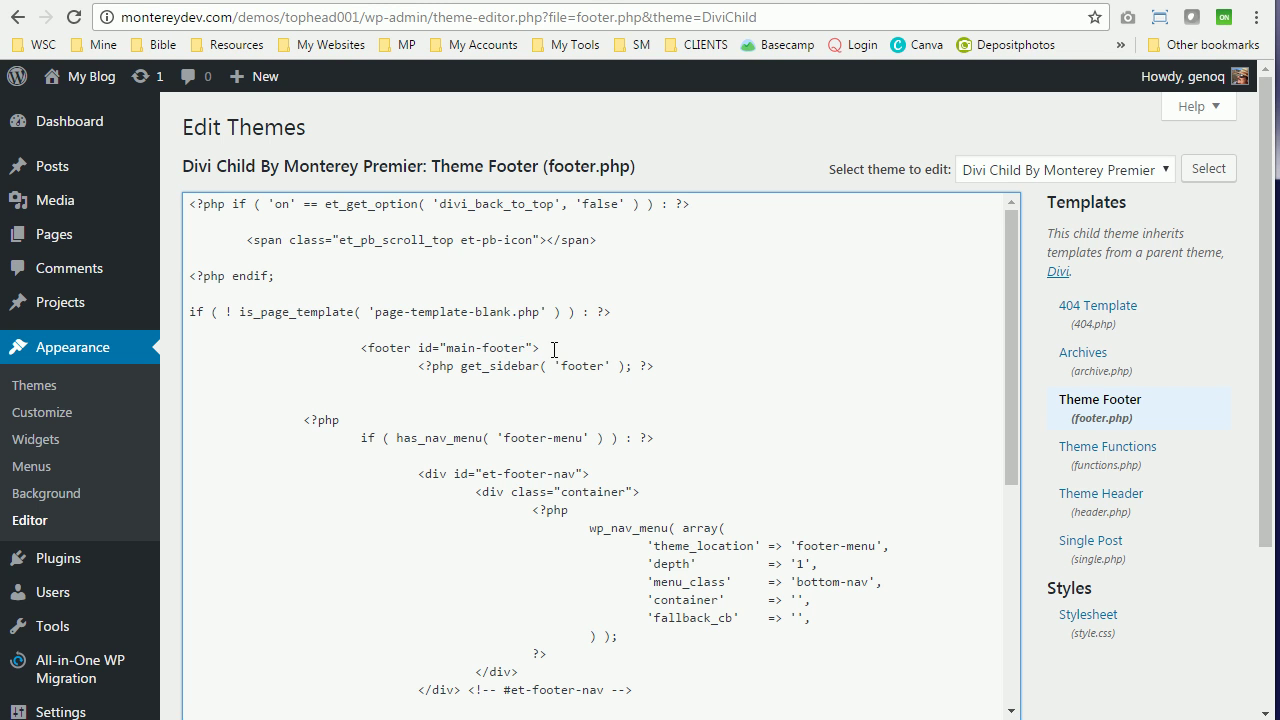
{"action": "key", "text": "Return"}
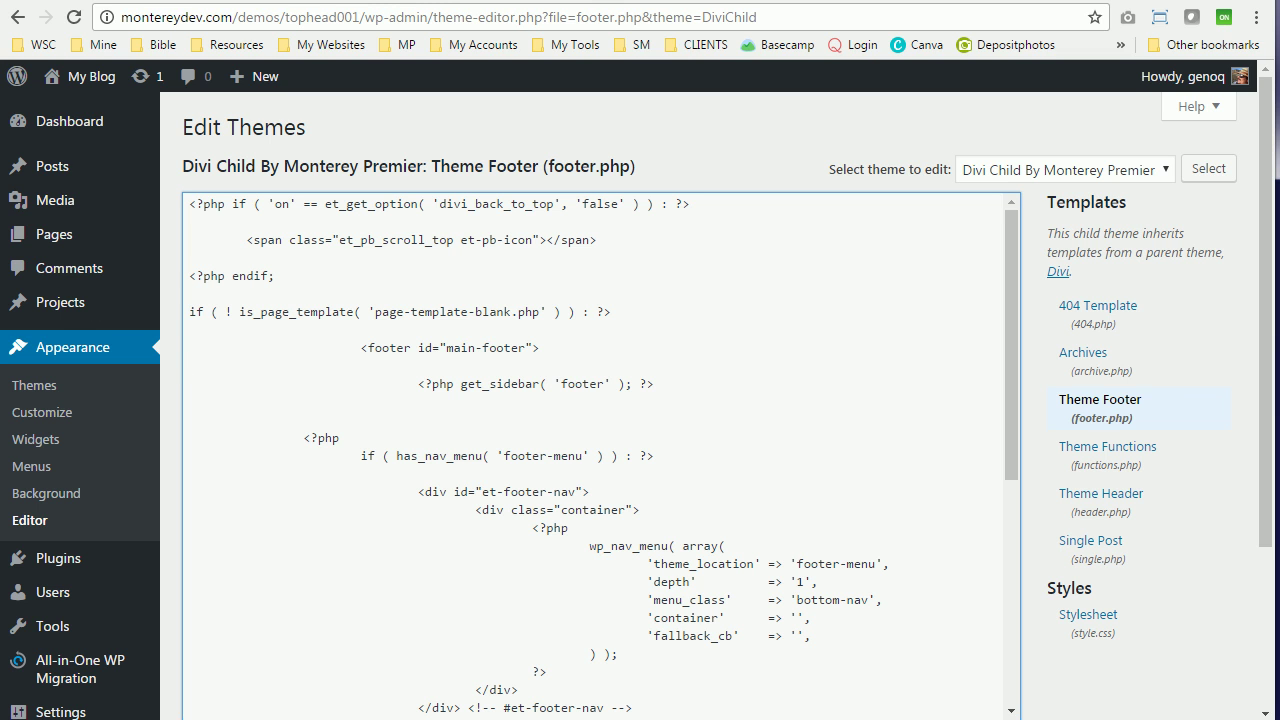
Step: Copy <?php echo do_shortcode('[et_pb_section global_module="207988"][/et_pb_section]'); ?> from Notepad and paste it onto the blank line in footer.php
{"action": "left_click_drag", "start_coordinate": [0, 215], "coordinate": [724, 180]}
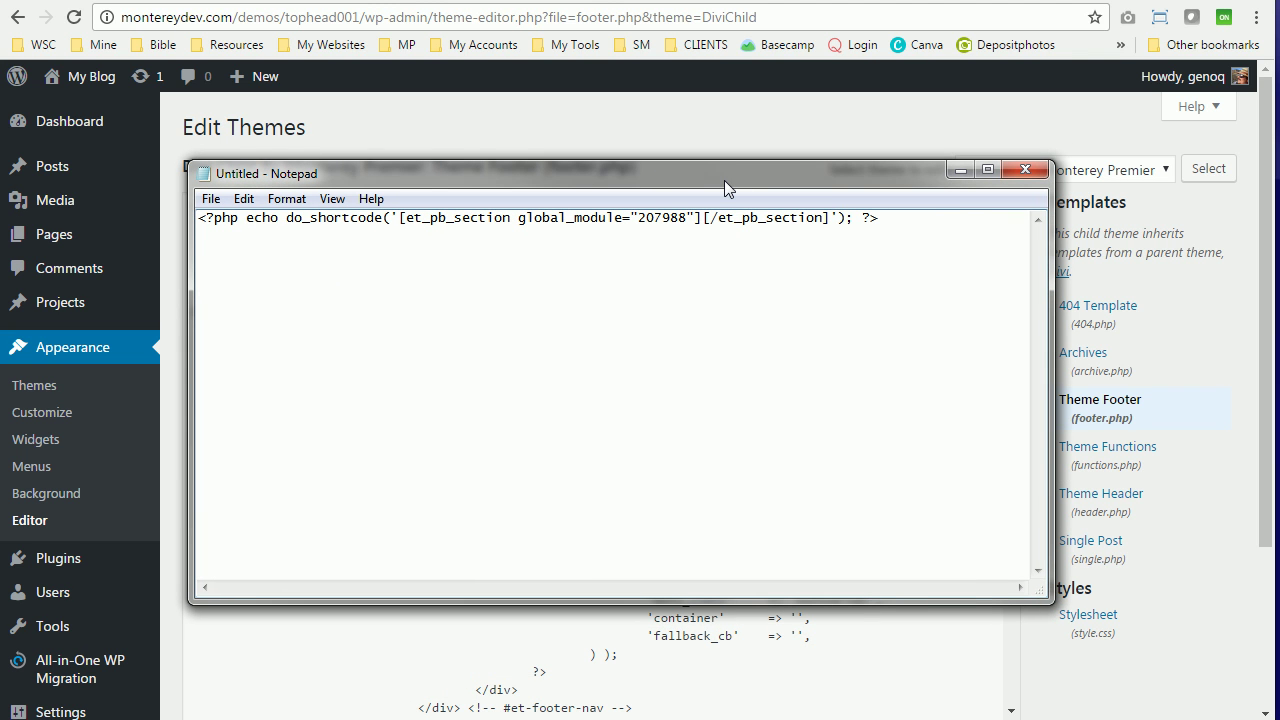
{"action": "left_click_drag", "start_coordinate": [902, 218], "coordinate": [186, 232]}
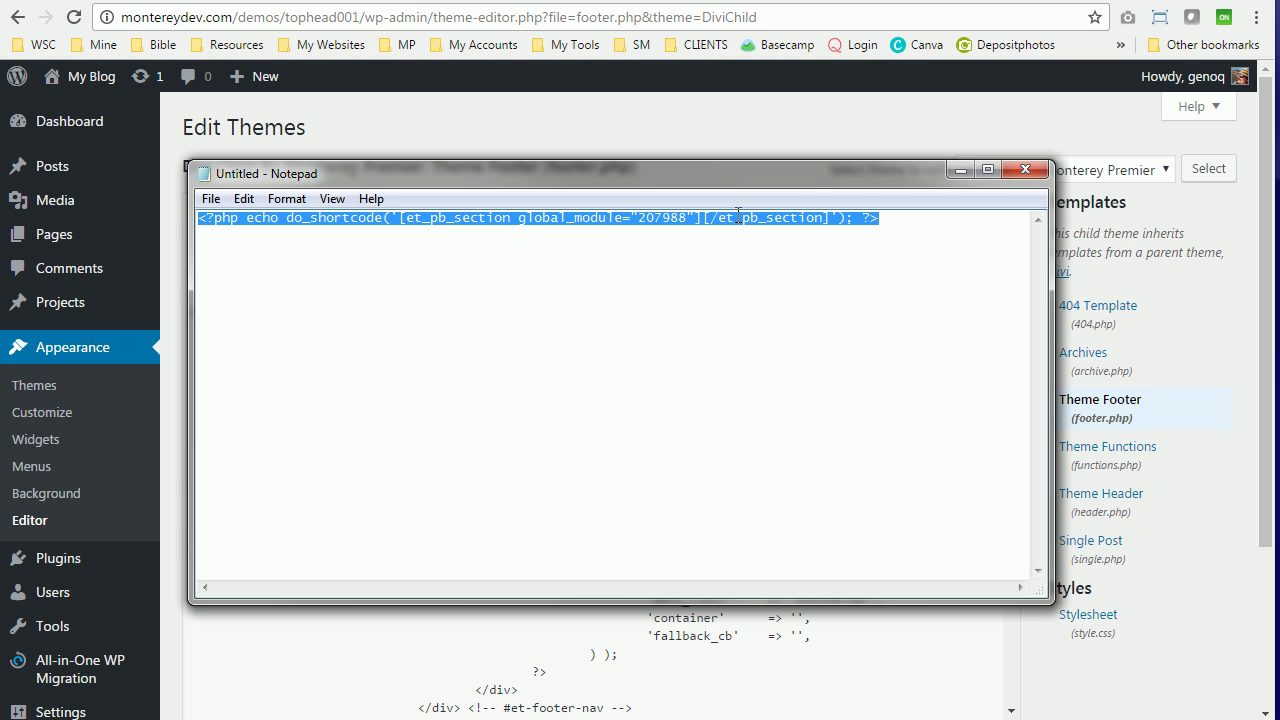
{"action": "left_click", "coordinate": [958, 170]}
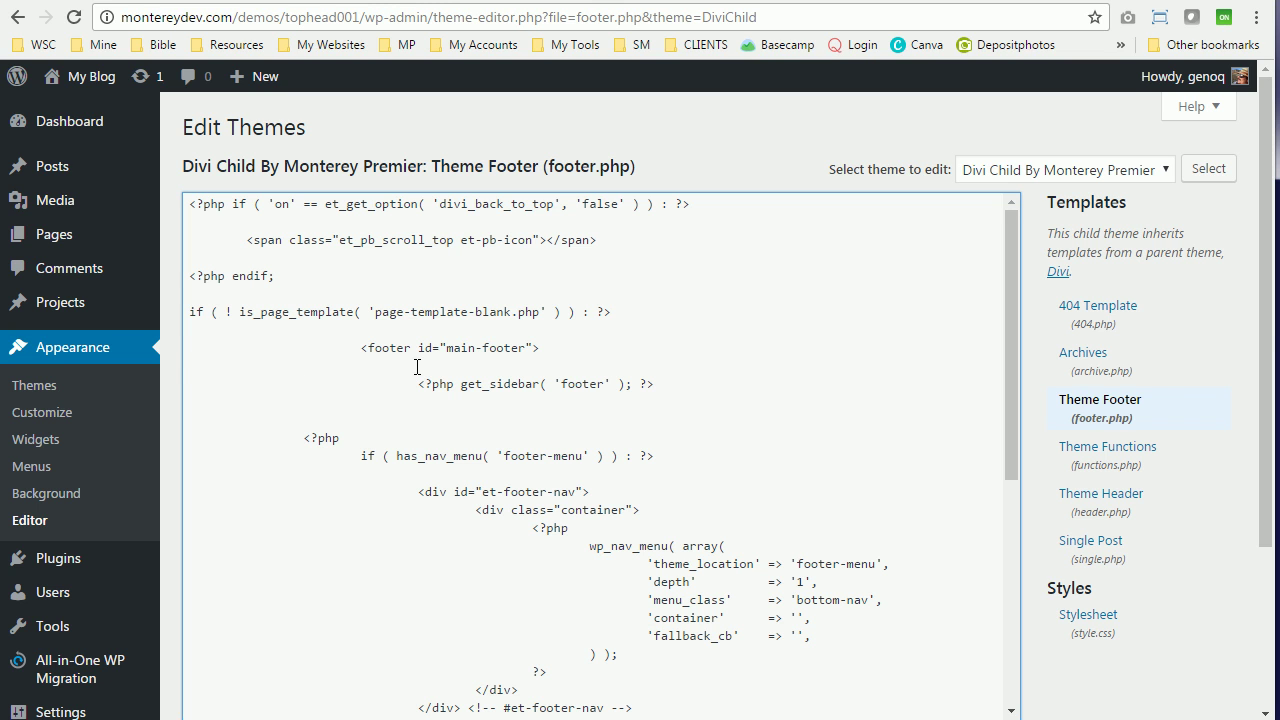
{"action": "key", "text": "ctrl+v"}
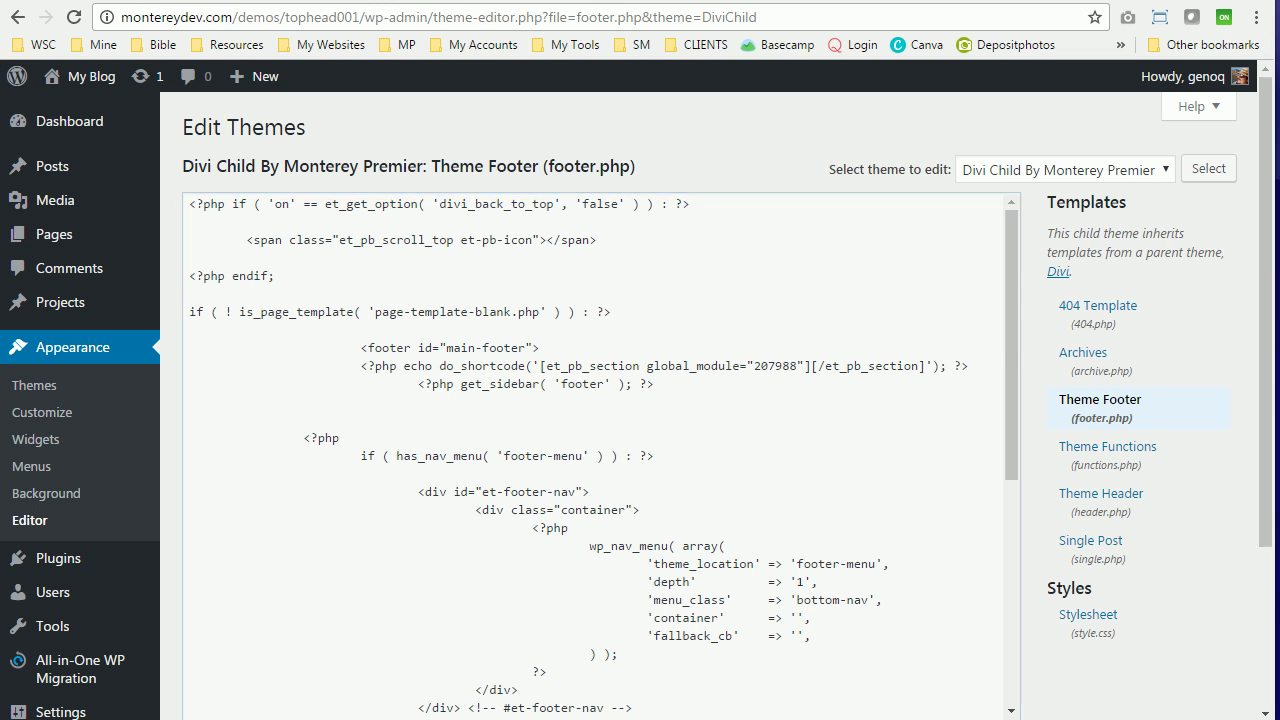
Step: Copy the post ID 207988 from the Notepad document and minimize Notepad to return to the theme editor
{"action": "key", "text": "alt+Tab"}
{"action": "left_click_drag", "start_coordinate": [350, 82], "coordinate": [205, 84]}
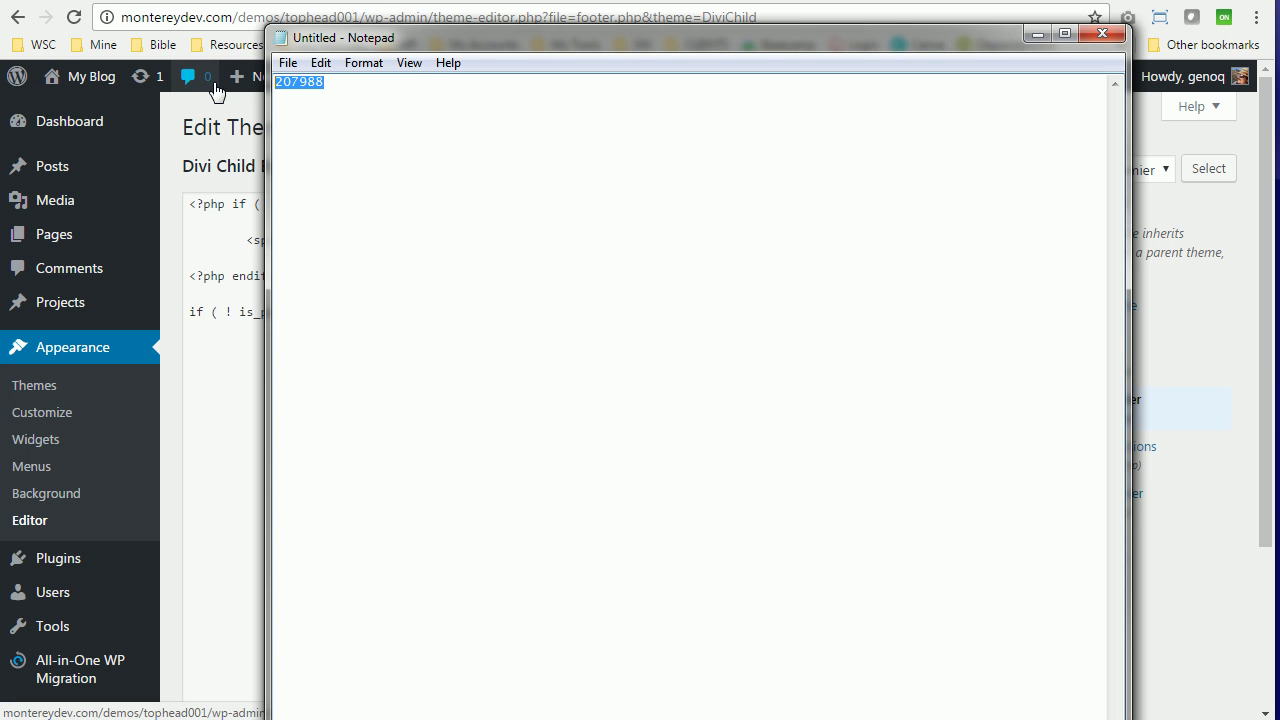
{"action": "left_click", "coordinate": [1037, 34]}
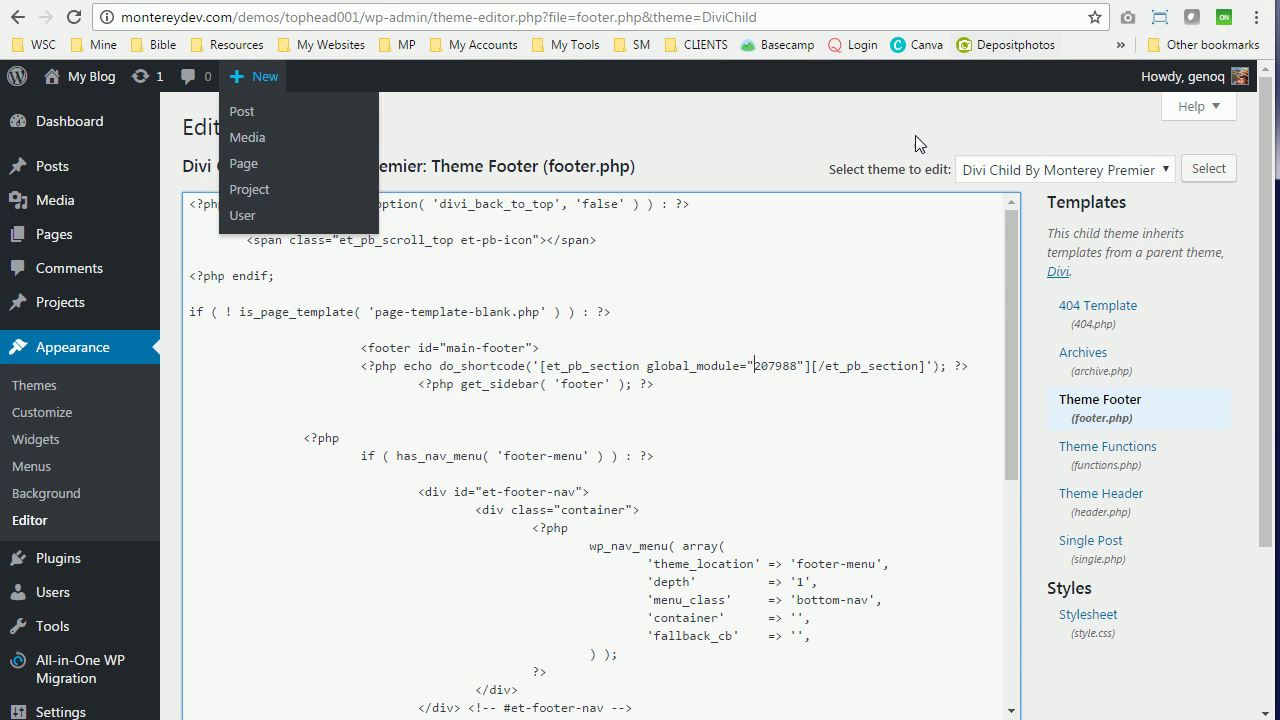
Step: Replace the global_module ID in the footer.php shortcode with the copied 207988 and update the file
{"action": "left_click_drag", "start_coordinate": [753, 366], "coordinate": [762, 366]}
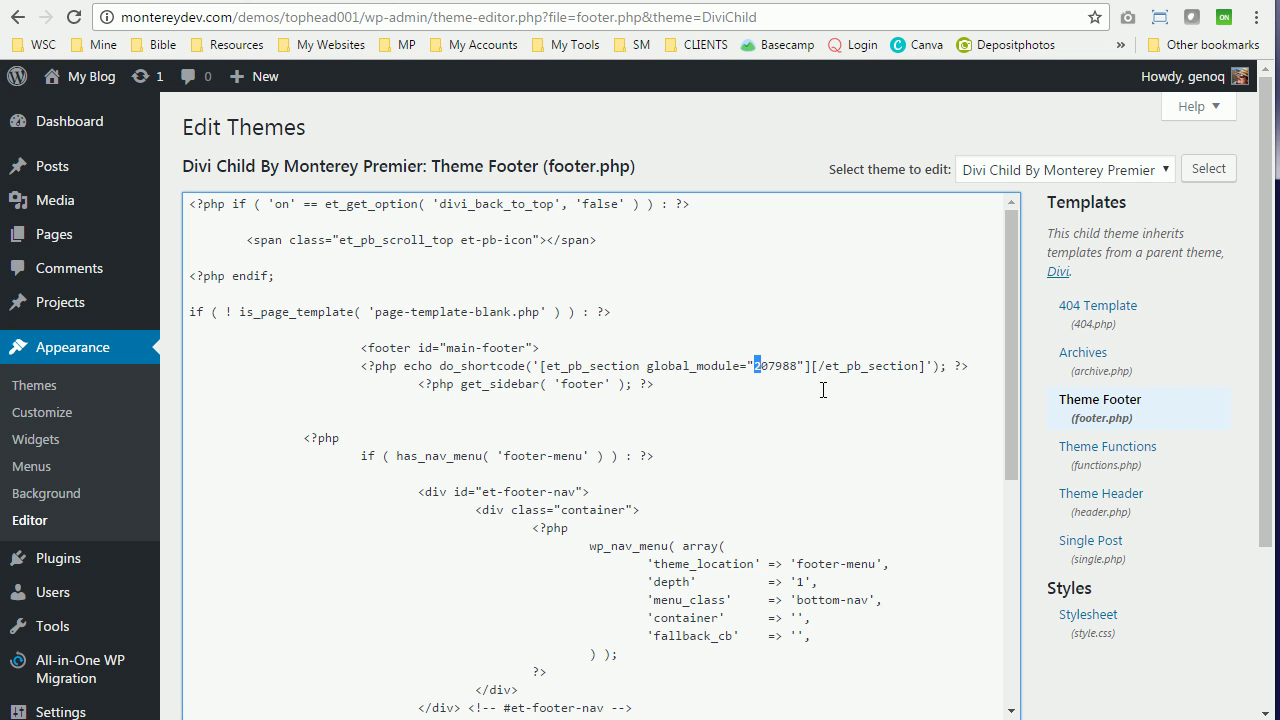
{"action": "key", "text": "shift+Right"}
{"action": "key", "text": "shift+Right"}
{"action": "key", "text": "shift+Right"}
{"action": "key", "text": "shift+Right"}
{"action": "key", "text": "shift+Right"}
{"action": "key", "text": "ctrl+v"}
{"action": "scroll", "coordinate": [430, 384], "scroll_direction": "down", "scroll_amount": 10}
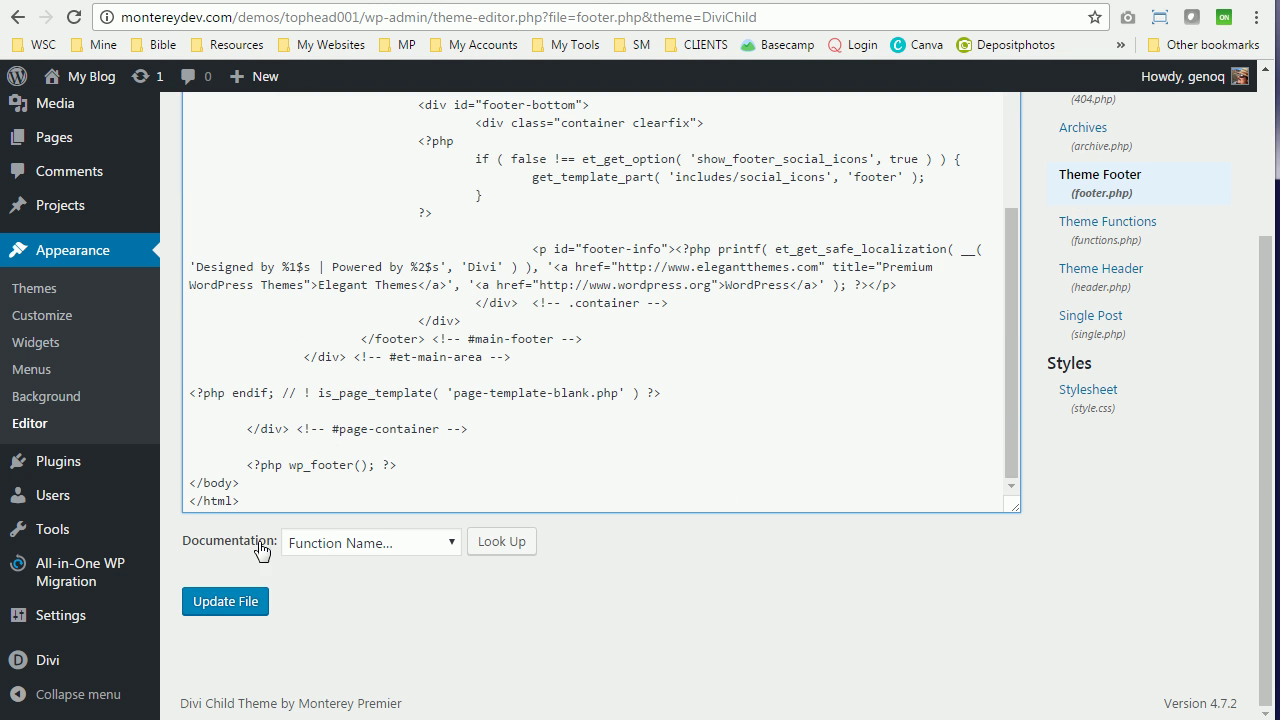
{"action": "left_click", "coordinate": [225, 603]}
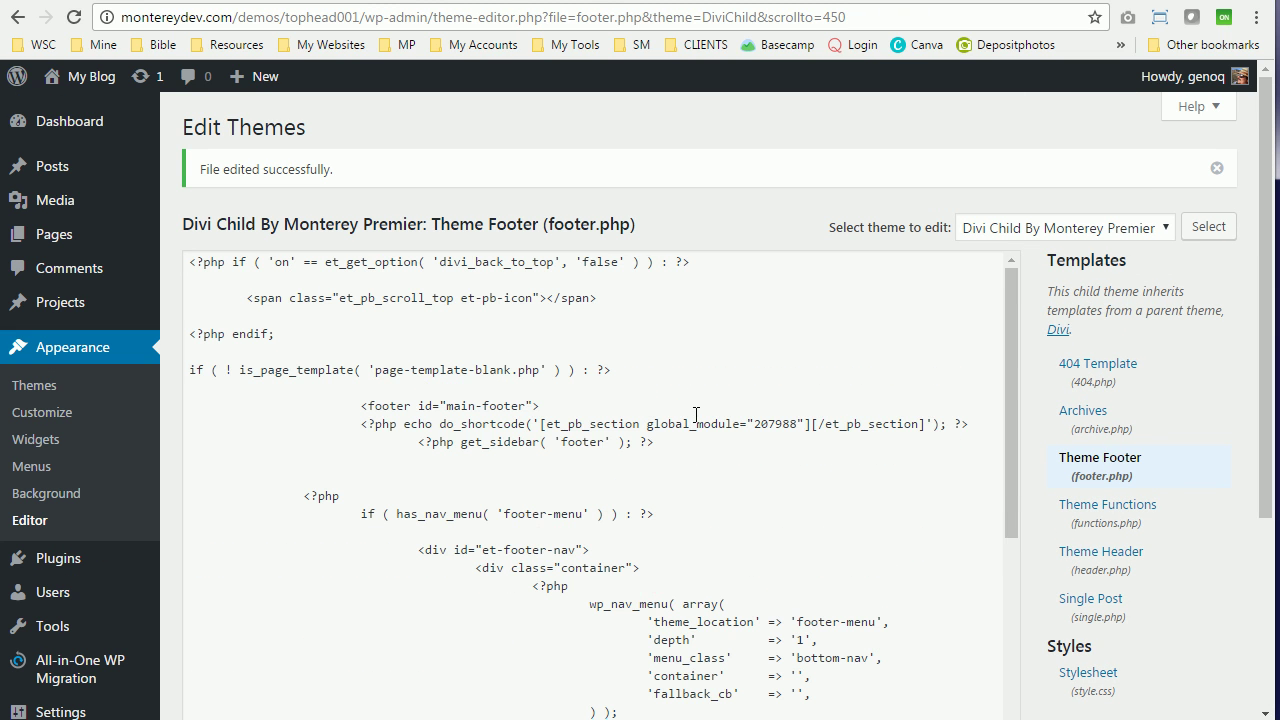
Step: Switch to the live site's home page and reload it
{"action": "left_click", "coordinate": [520, 2]}
{"action": "scroll", "coordinate": [758, 366], "scroll_direction": "up", "scroll_amount": 5}
{"action": "scroll", "coordinate": [758, 367], "scroll_direction": "up", "scroll_amount": 5}
{"action": "scroll", "coordinate": [1123, 183], "scroll_direction": "up", "scroll_amount": 3}
{"action": "right_click", "coordinate": [1177, 184]}
{"action": "left_click", "coordinate": [1215, 243]}
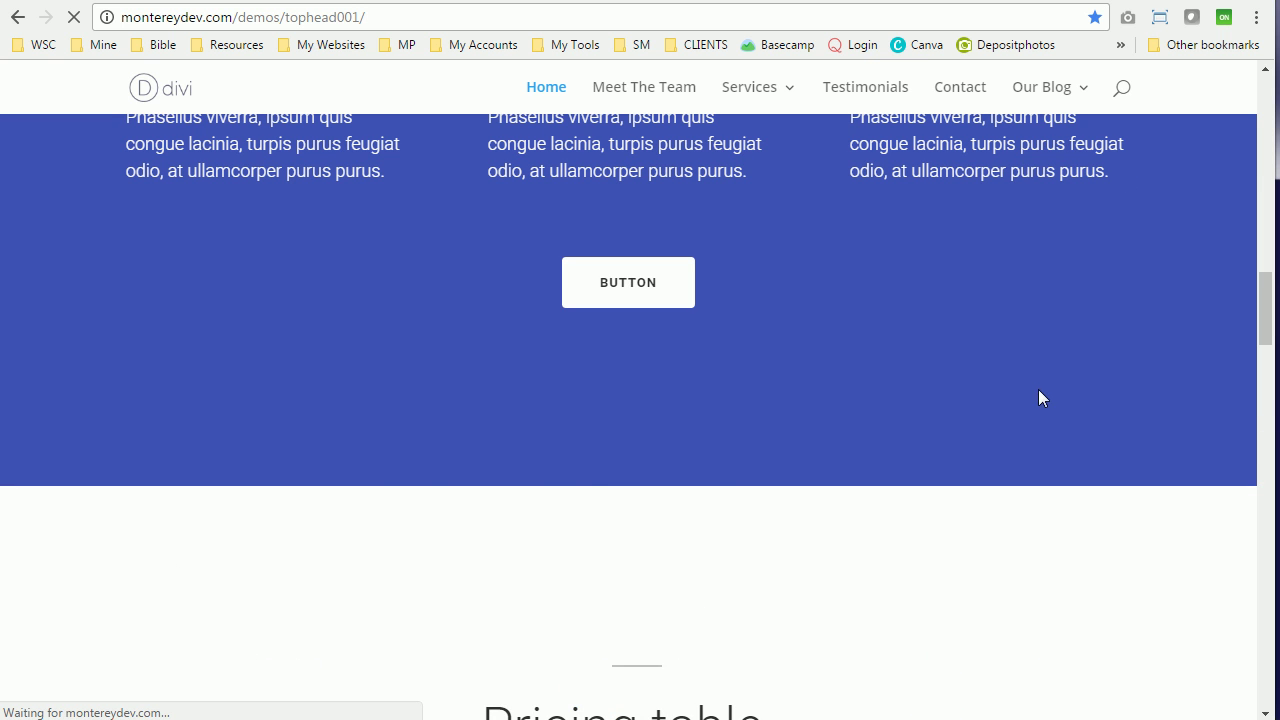
Step: Examine the custom footer on the home page, from its heading through the contact form and map to the credits bar
{"action": "scroll", "coordinate": [1008, 378], "scroll_direction": "down", "scroll_amount": 20}
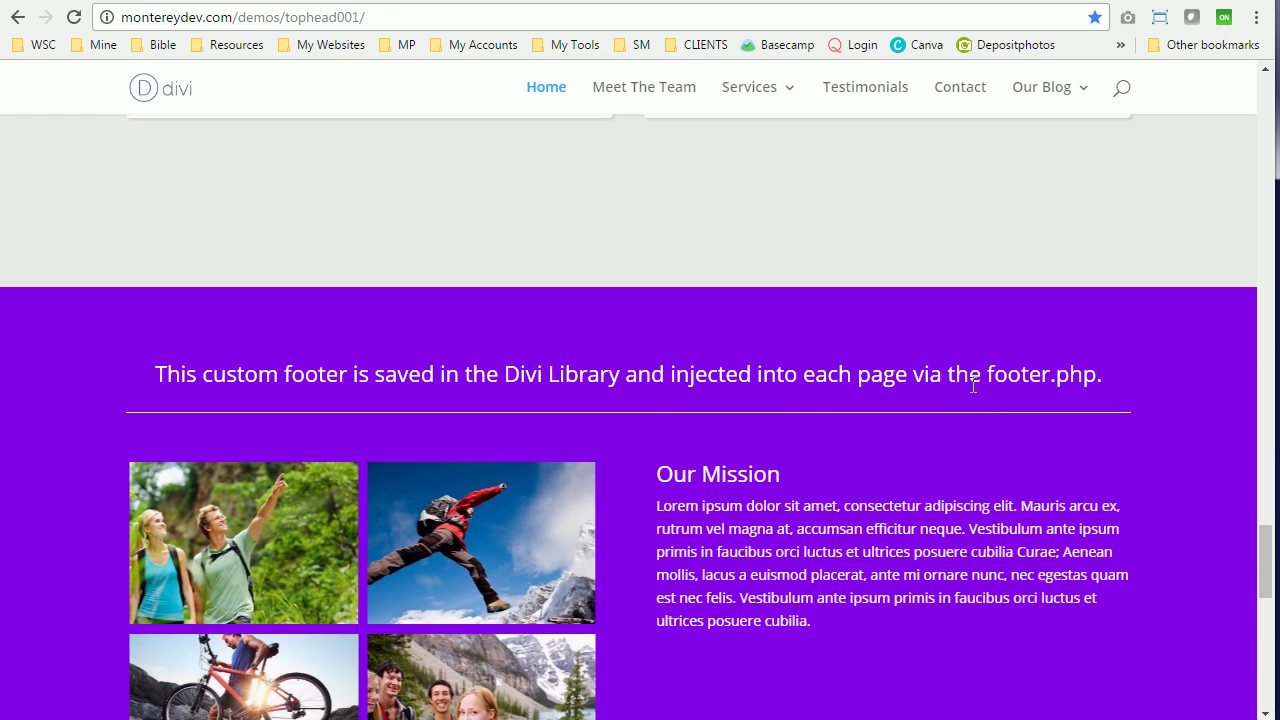
{"action": "scroll", "coordinate": [965, 392], "scroll_direction": "down", "scroll_amount": 7}
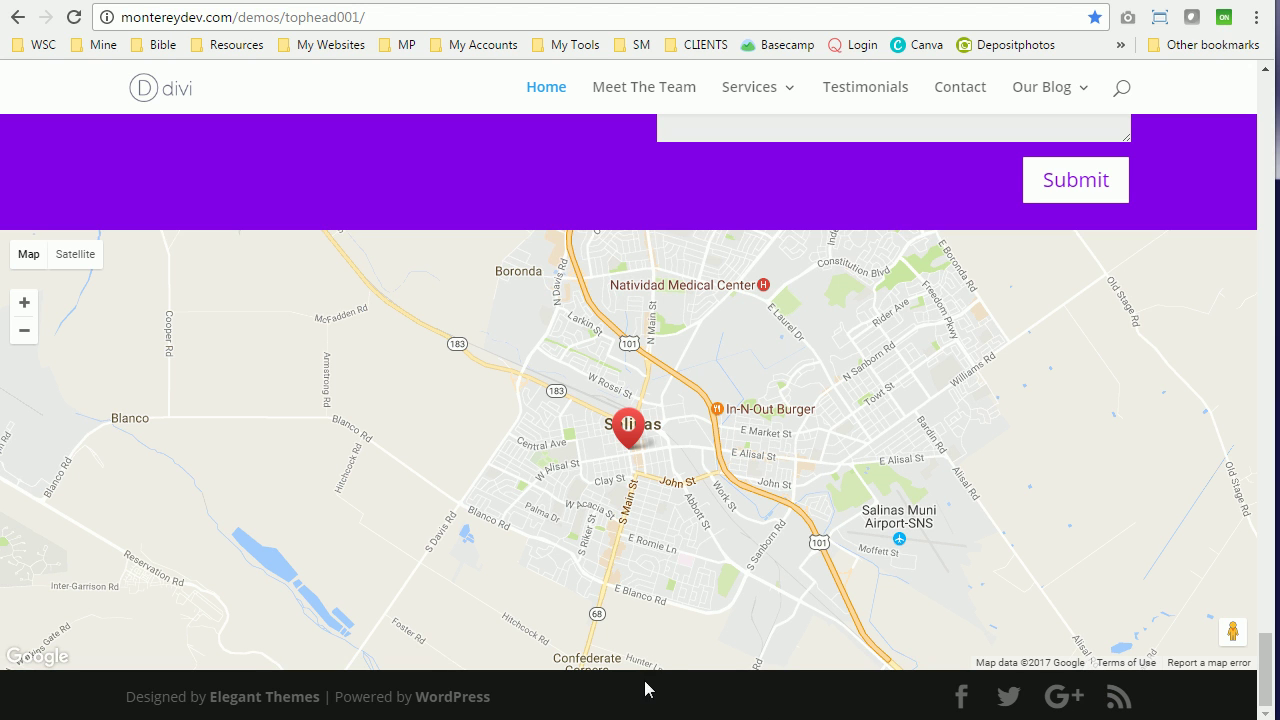
{"action": "scroll", "coordinate": [675, 625], "scroll_direction": "up", "scroll_amount": 2}
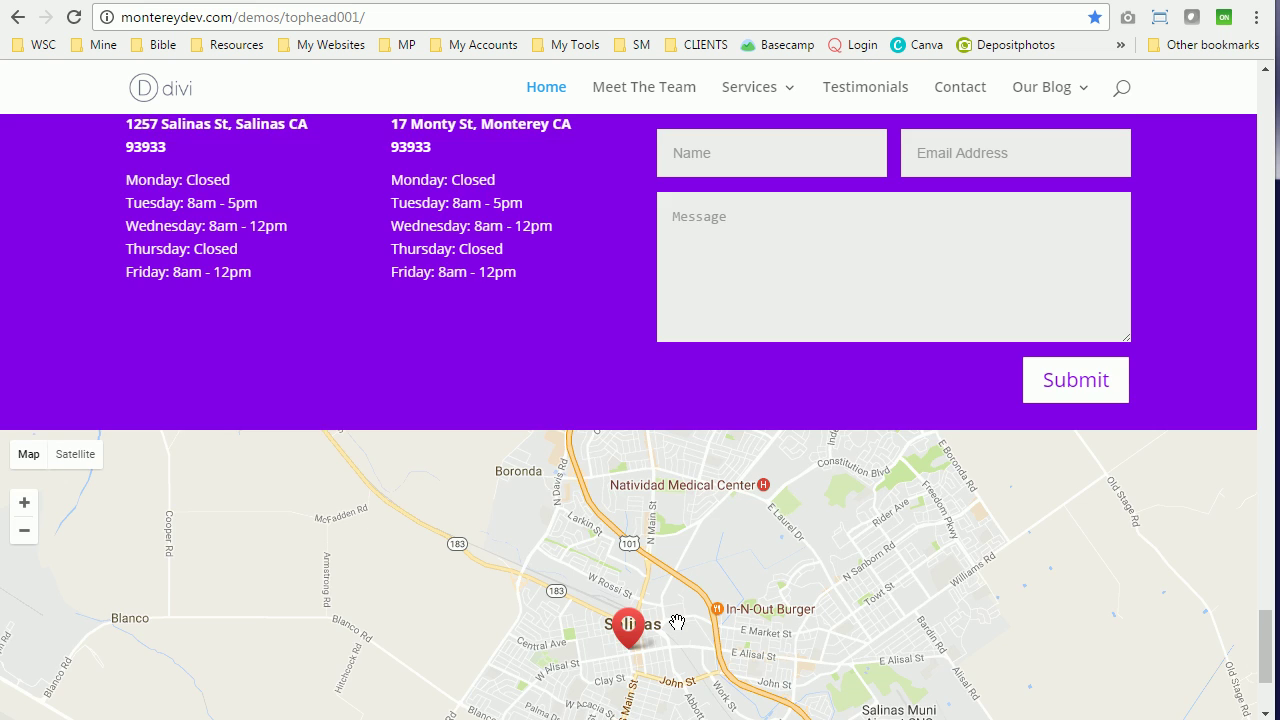
{"action": "scroll", "coordinate": [677, 622], "scroll_direction": "down", "scroll_amount": 1}
{"action": "scroll", "coordinate": [677, 622], "scroll_direction": "down", "scroll_amount": 1}
{"action": "scroll", "coordinate": [674, 617], "scroll_direction": "up", "scroll_amount": 4}
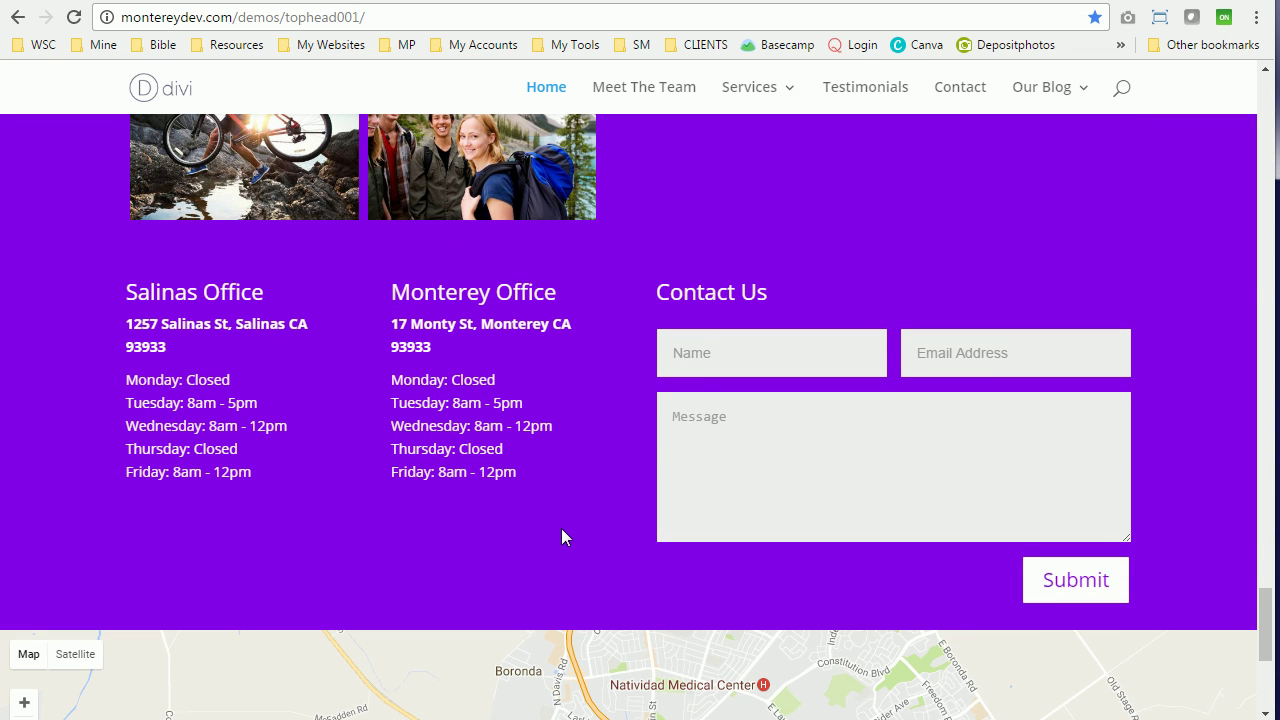
{"action": "scroll", "coordinate": [561, 529], "scroll_direction": "up", "scroll_amount": 3}
Step: Open the blog's gear-stuff category page and check the custom footer there, then return to the start of the page
{"action": "mouse_move", "coordinate": [1050, 95]}
{"action": "left_click", "coordinate": [1063, 196]}
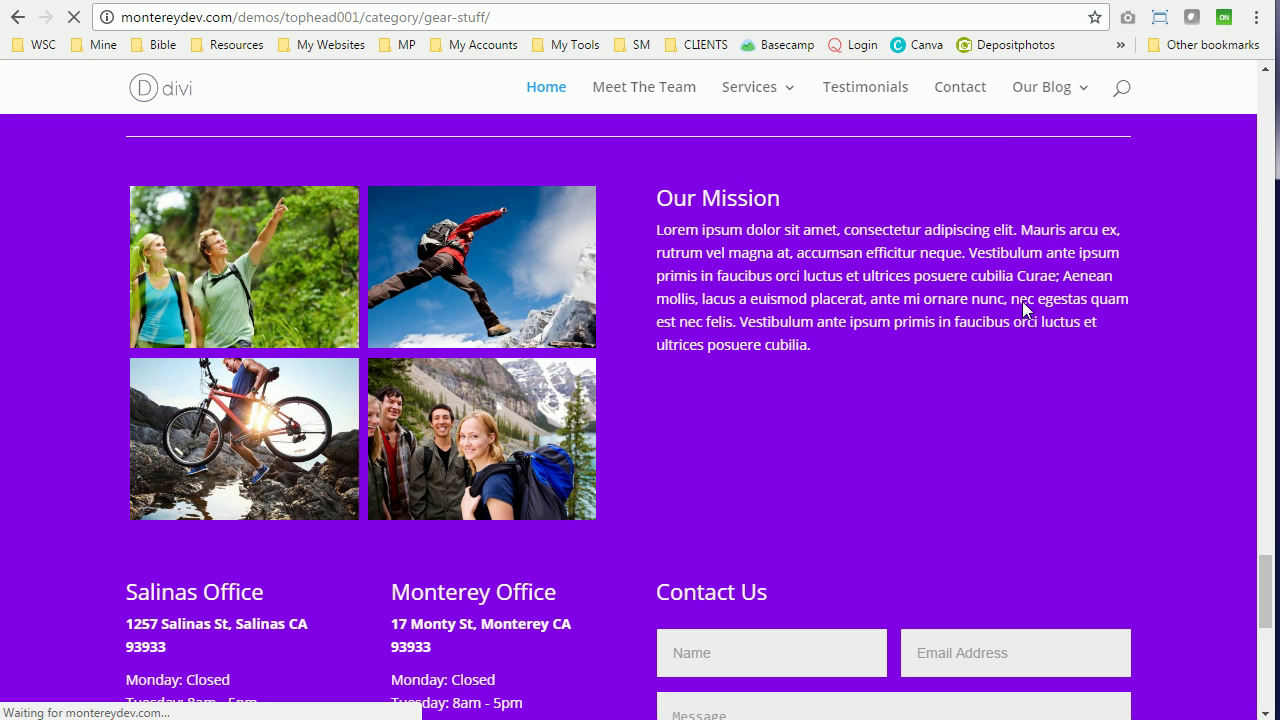
{"action": "scroll", "coordinate": [700, 366], "scroll_direction": "down", "scroll_amount": 10}
{"action": "scroll", "coordinate": [680, 397], "scroll_direction": "down", "scroll_amount": 15}
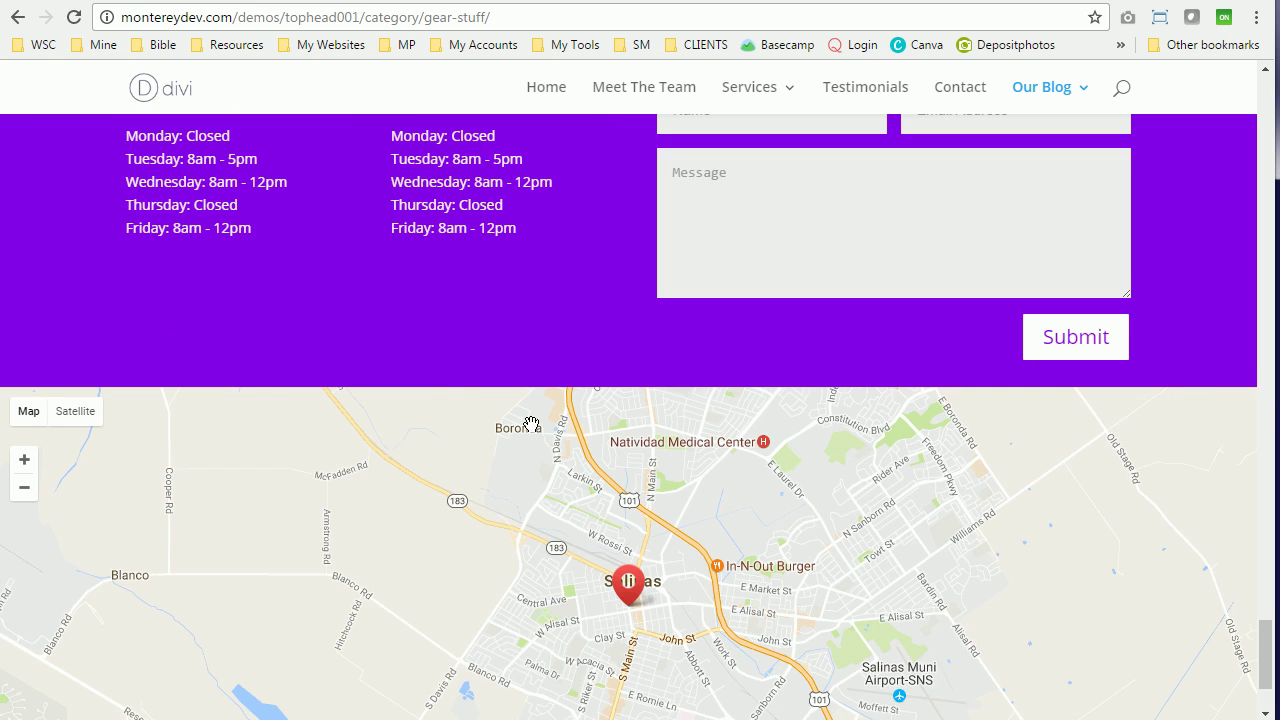
{"action": "scroll", "coordinate": [596, 408], "scroll_direction": "down", "scroll_amount": 3}
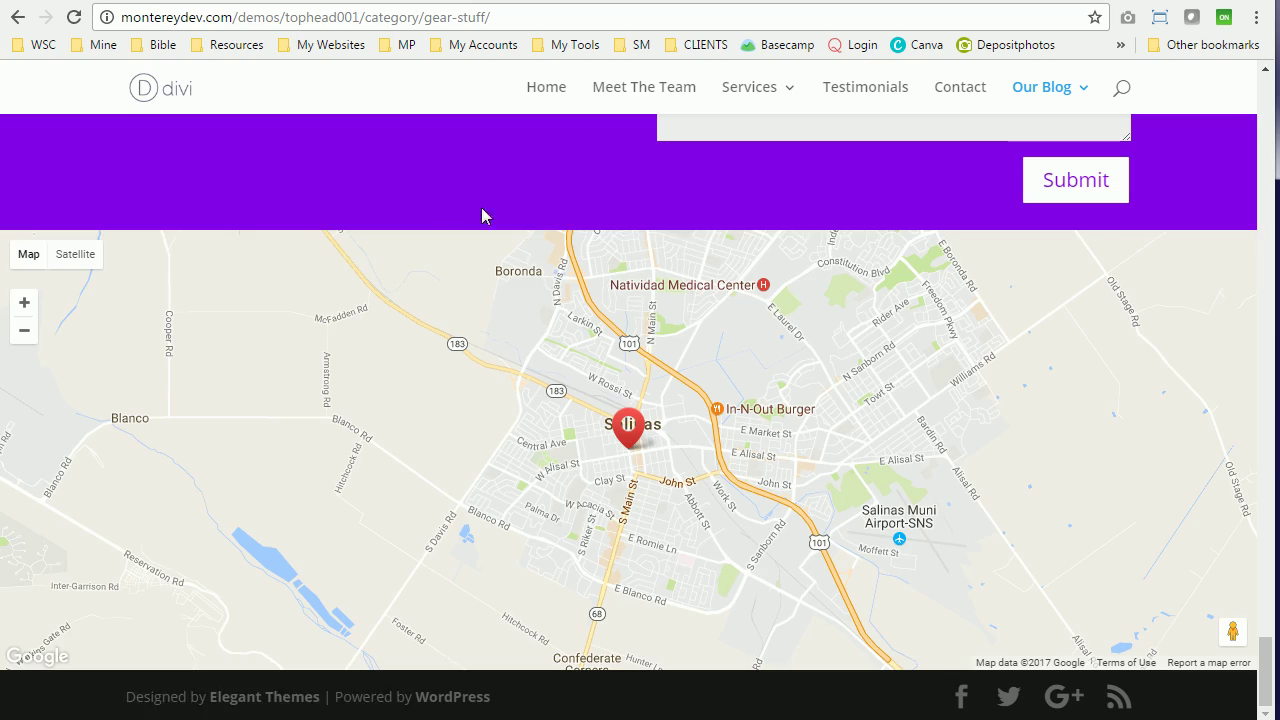
{"action": "scroll", "coordinate": [437, 197], "scroll_direction": "up", "scroll_amount": 8}
{"action": "scroll", "coordinate": [437, 197], "scroll_direction": "up", "scroll_amount": 20}
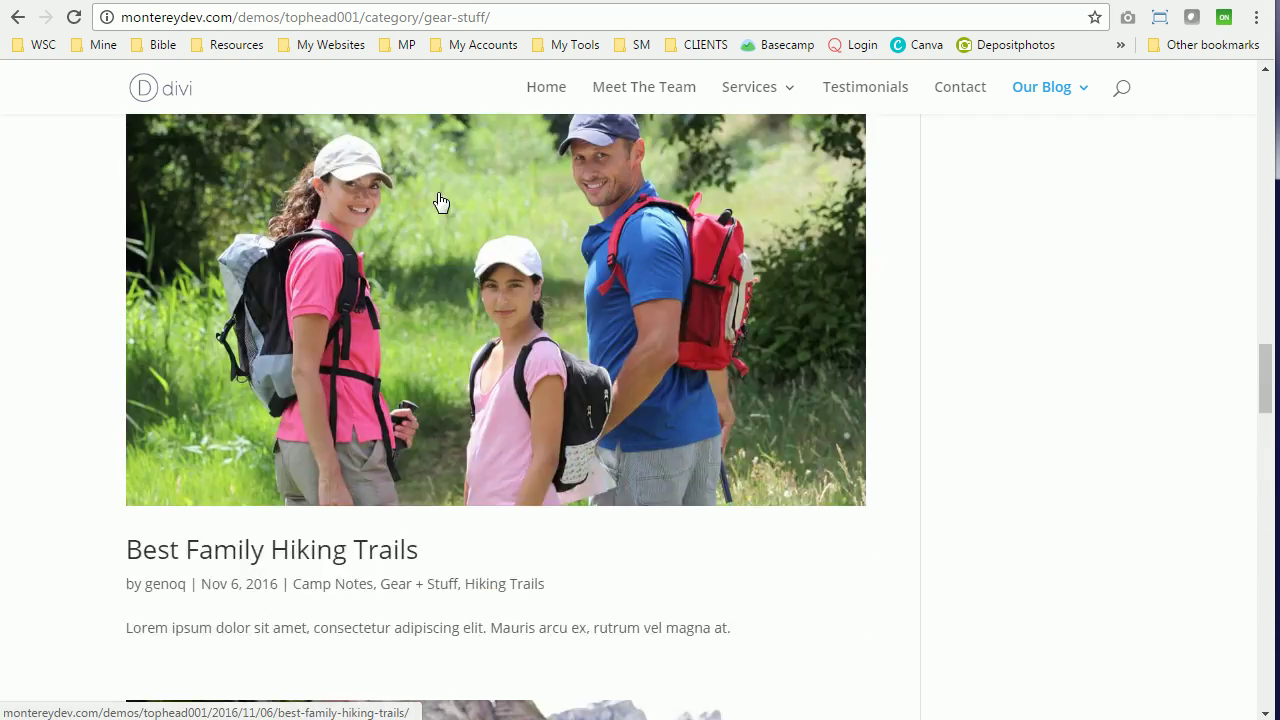
{"action": "scroll", "coordinate": [439, 192], "scroll_direction": "up", "scroll_amount": 10}
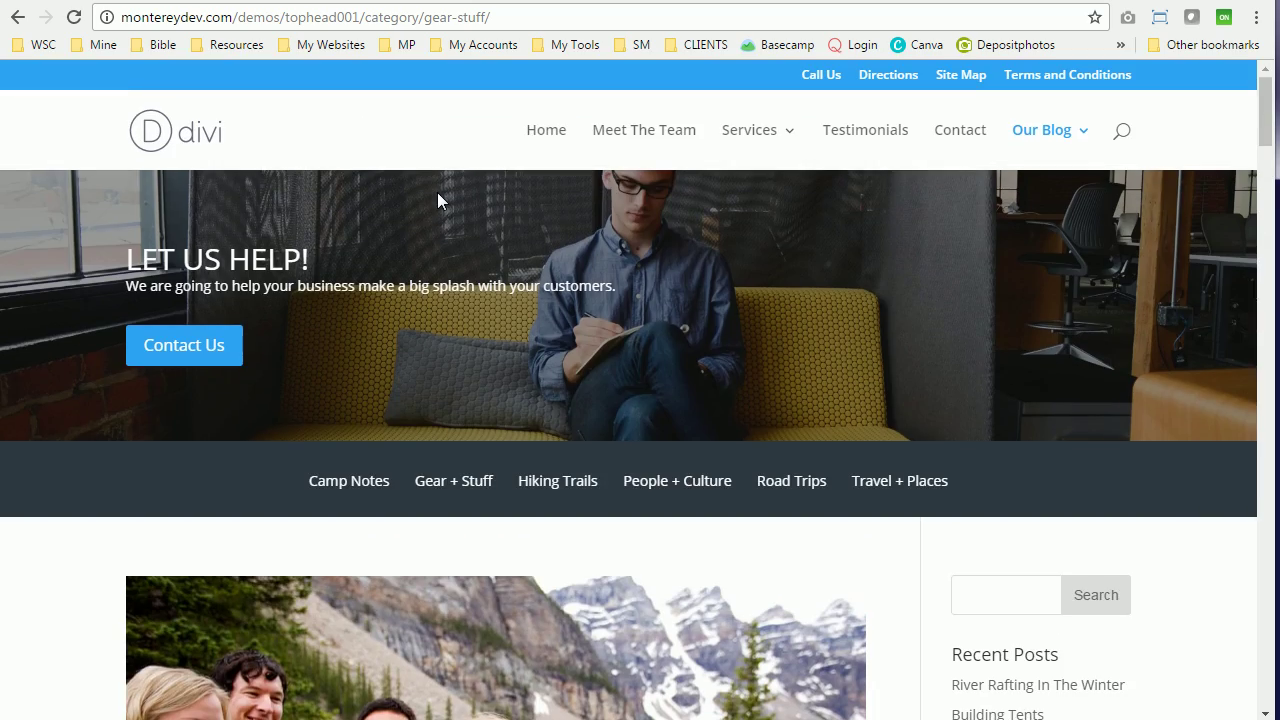